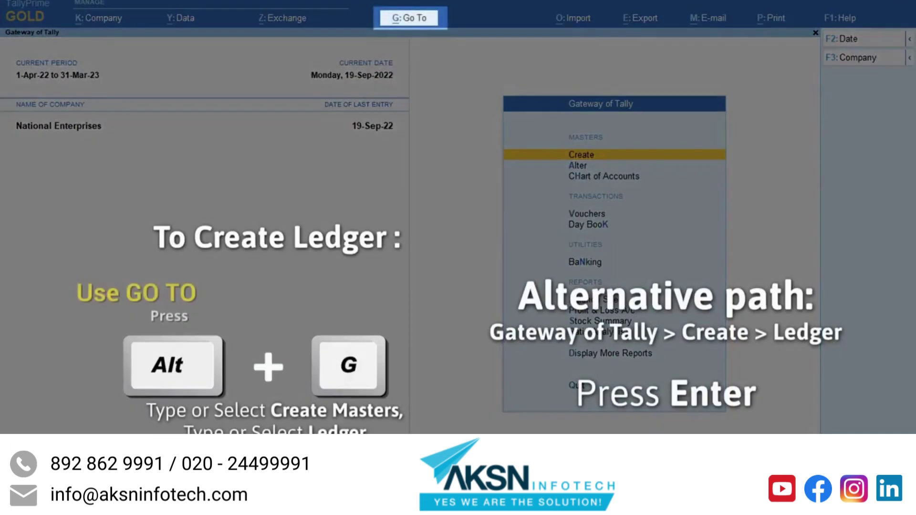
Start a new ledger named Ferguson Industries with no alias.
key(alt+g)
click(560, 114)
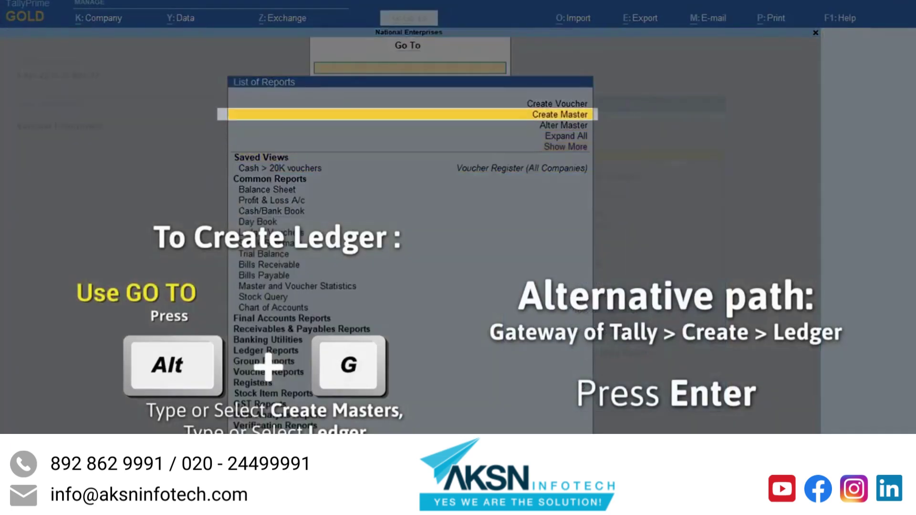
key(Return)
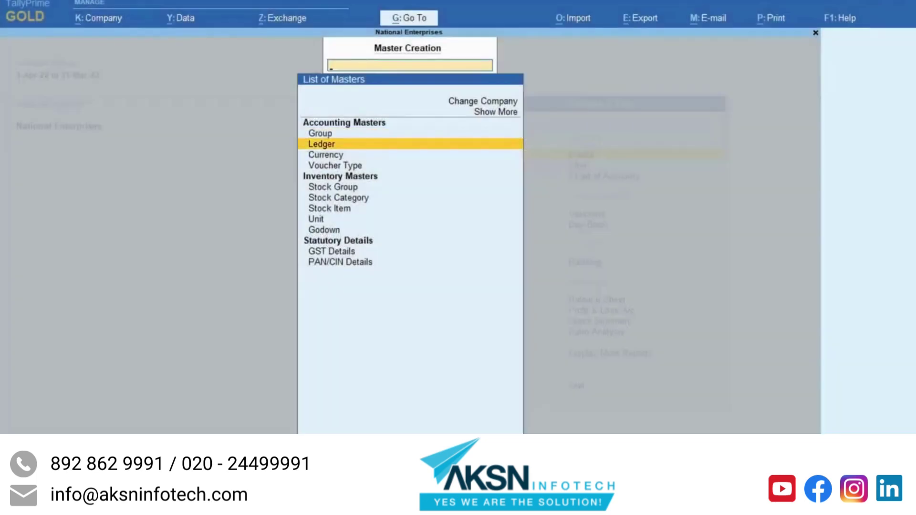
key(Return)
text(Fergus)
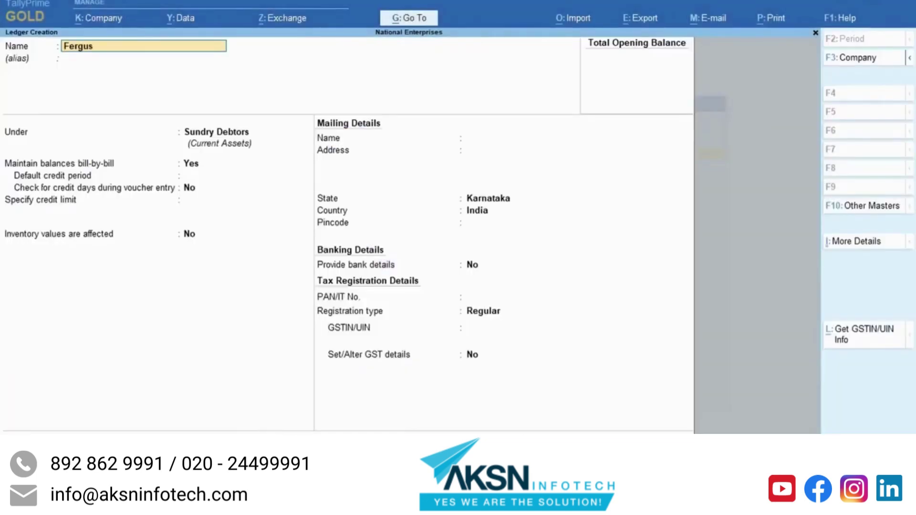
text(on Industries)
key(Return)
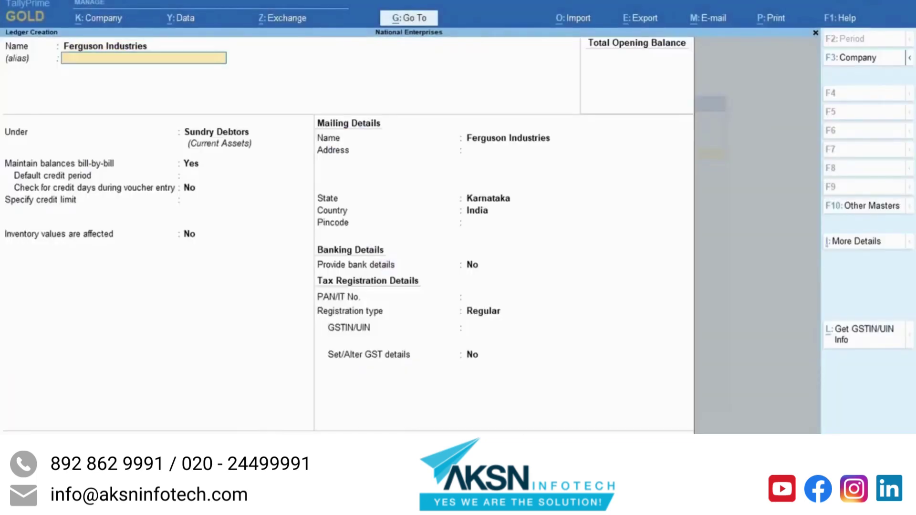
key(Return)
key(Return)
key(Return)
key(Return)
key(Return)
key(Return)
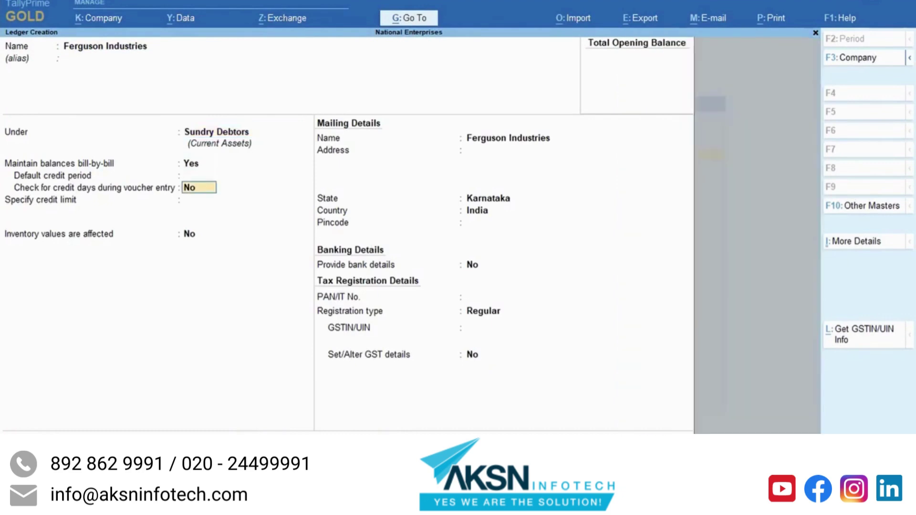
Enter the Greater Manchester address, region England and pincode, then save the ledger.
text(Greater Manchester)
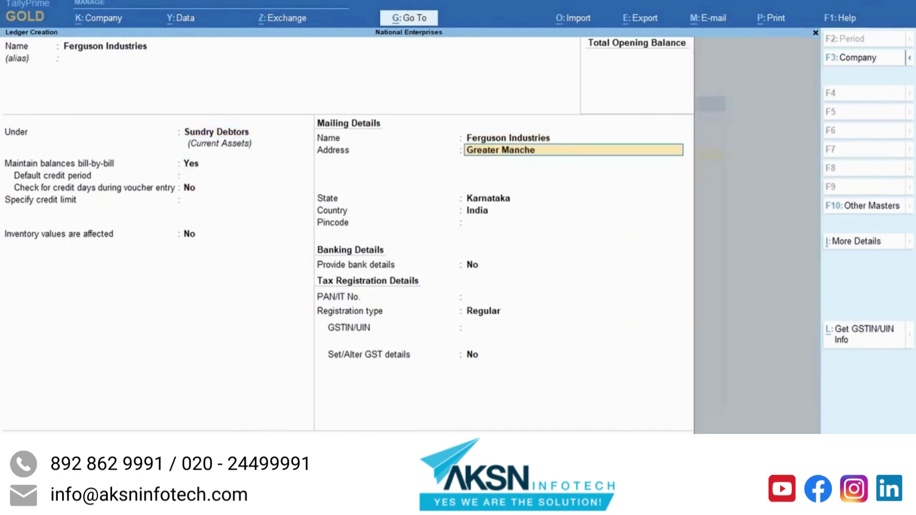
key(Return)
key(Return)
text(Eng)
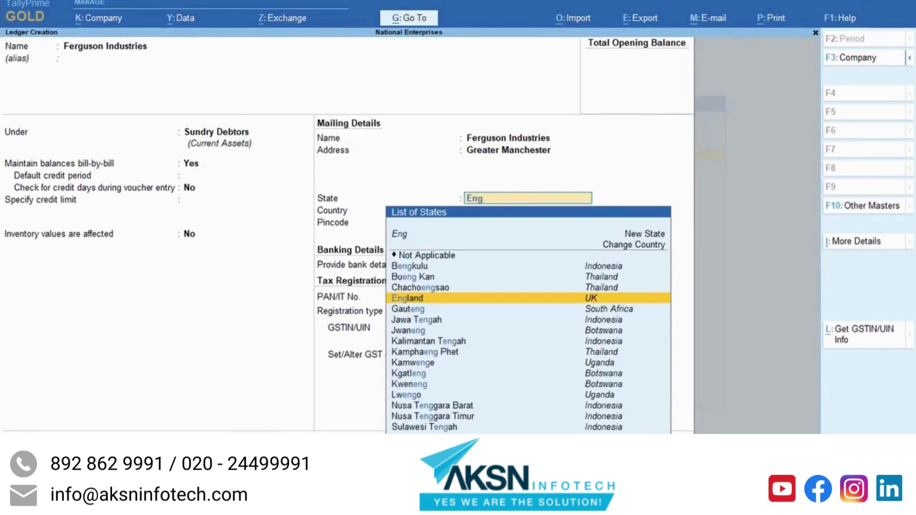
key(Return)
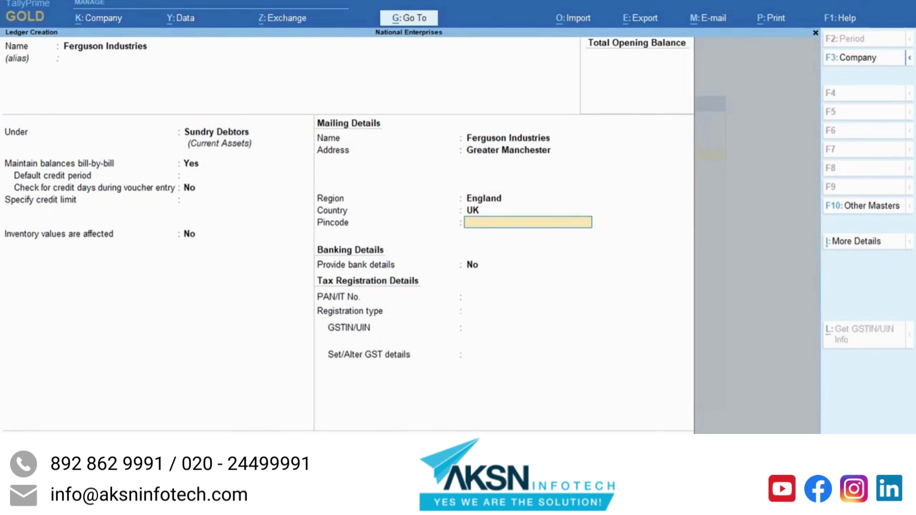
text(BL00AX)
key(Return)
key(Return)
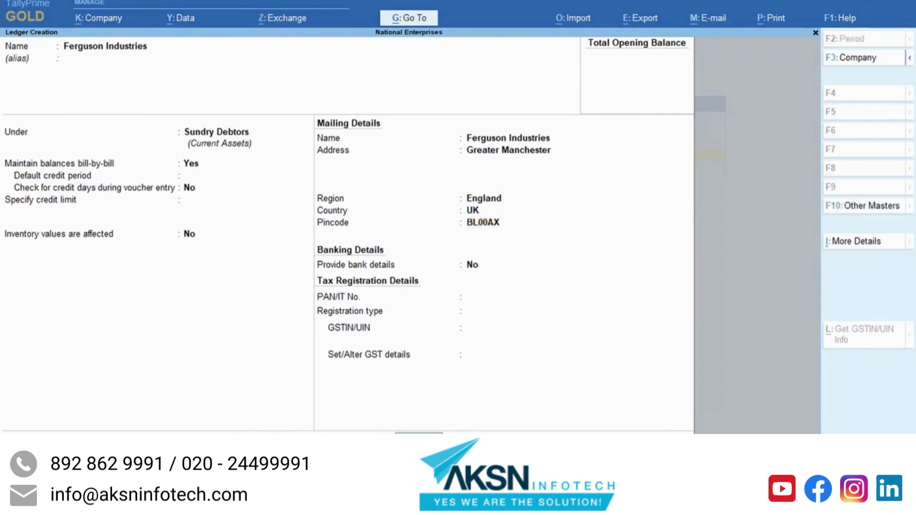
key(Return)
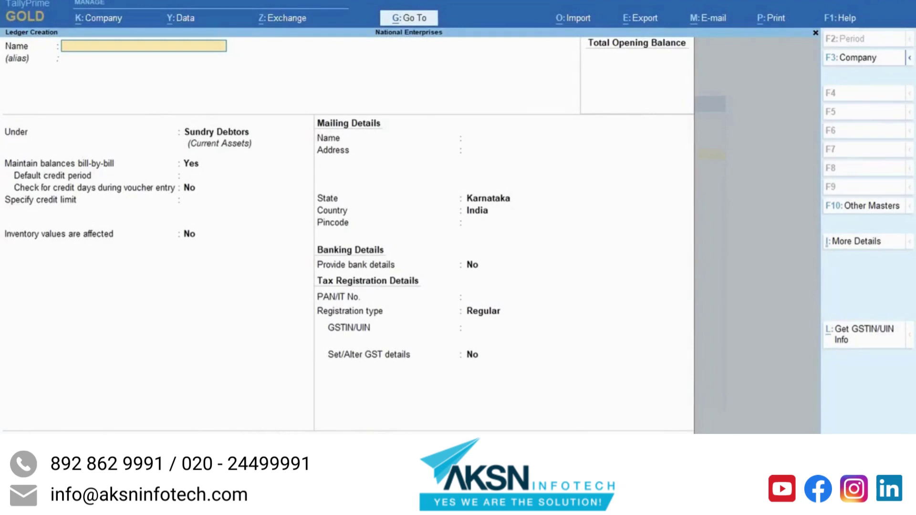
Start a sales voucher for party Ferguson Industries using the Sales ledger.
key(alt+g)
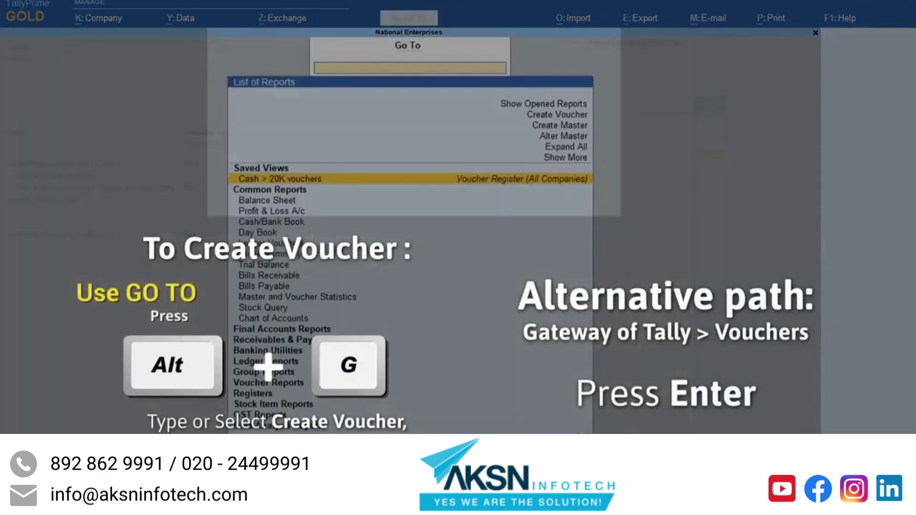
key(Up)
key(Up)
key(Up)
key(Up)
key(Up)
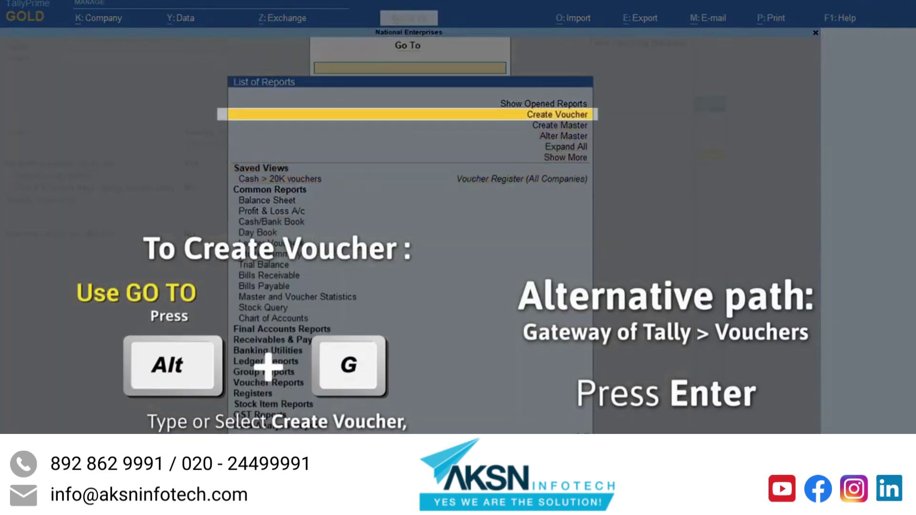
key(Return)
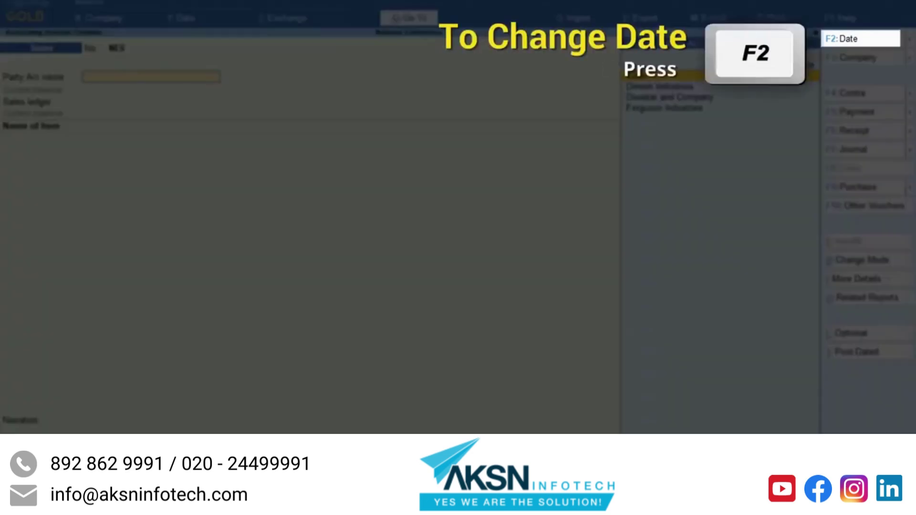
key(Down)
key(Down)
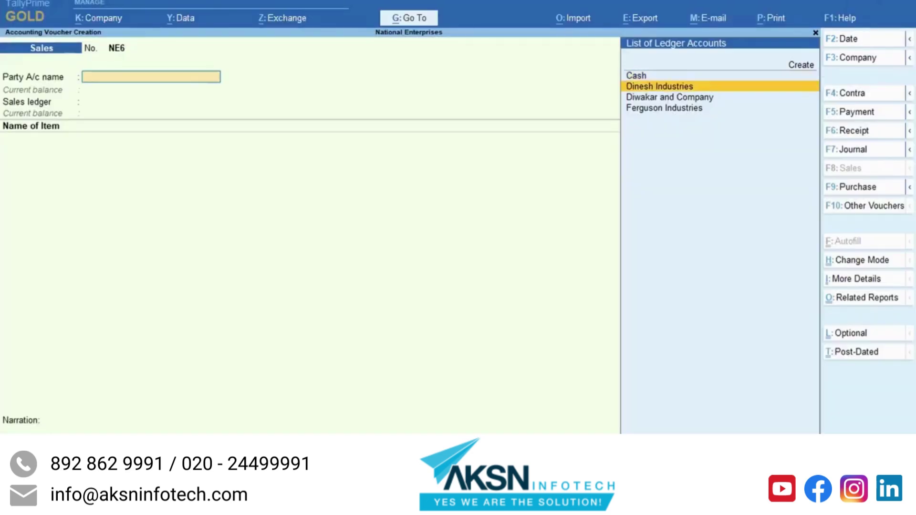
key(Down)
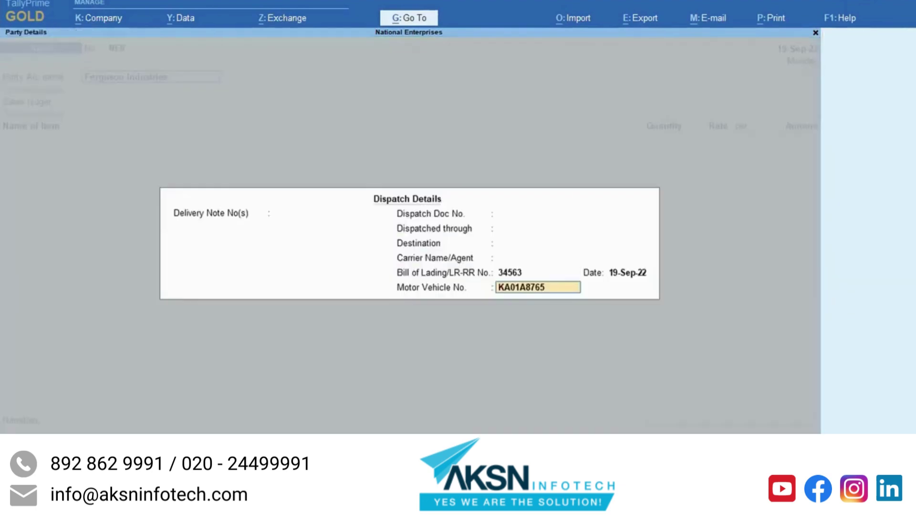
key(Return)
key(ctrl+a)
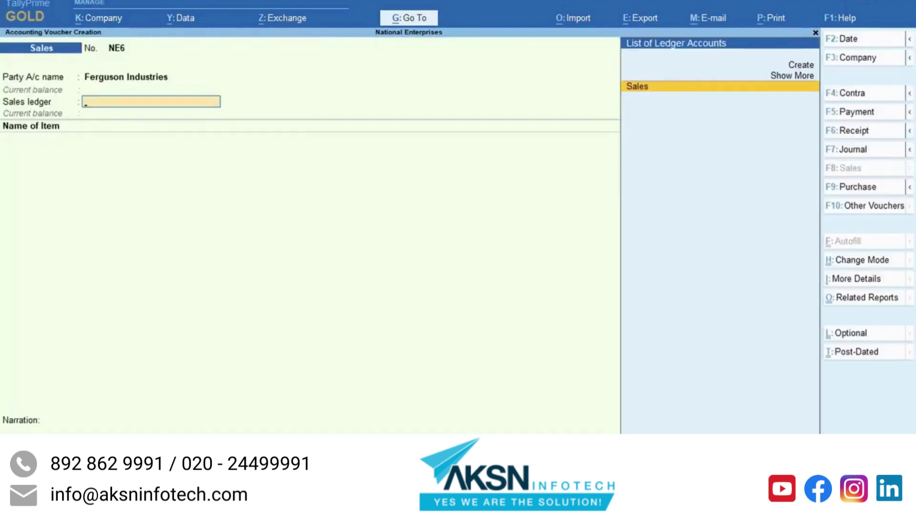
key(Return)
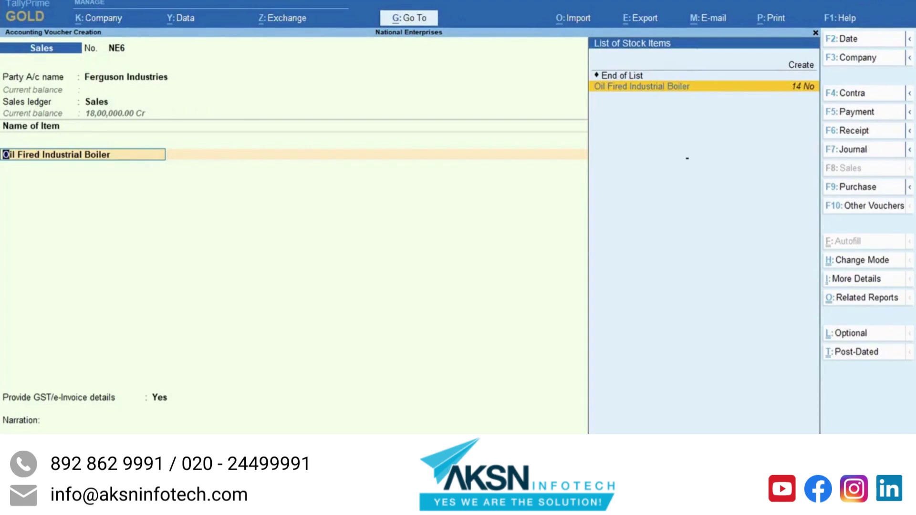
Add 2 Oil Fired Industrial Boilers at 3,00,000.00 each, plus the IGST ledger.
key(Return)
text(2)
key(Return)
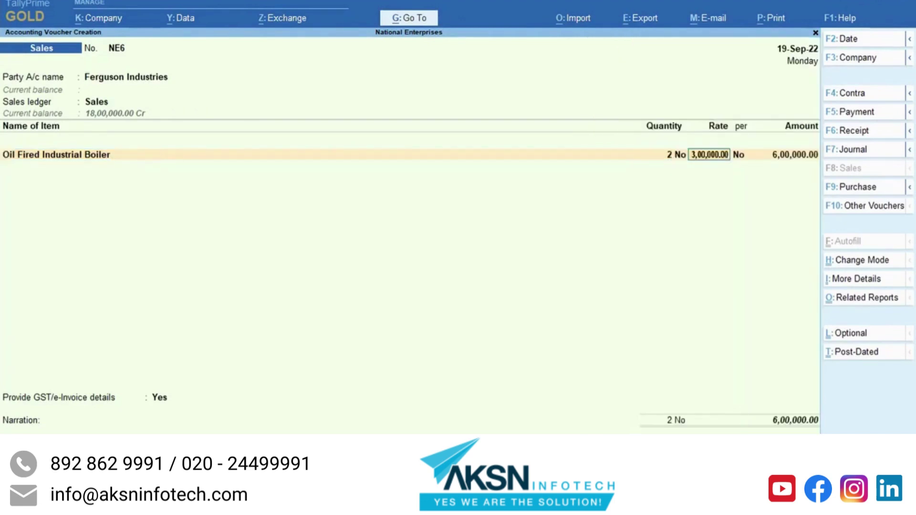
key(Return)
key(Return)
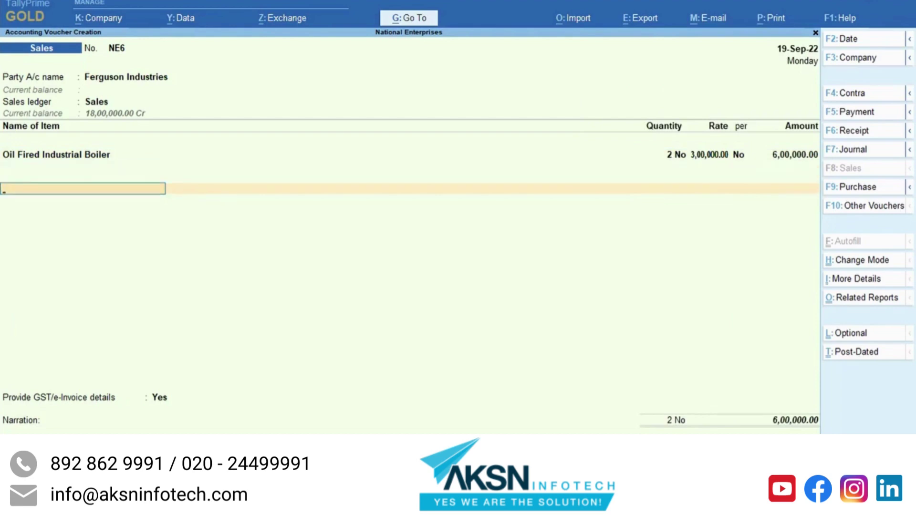
text(ig)
key(Return)
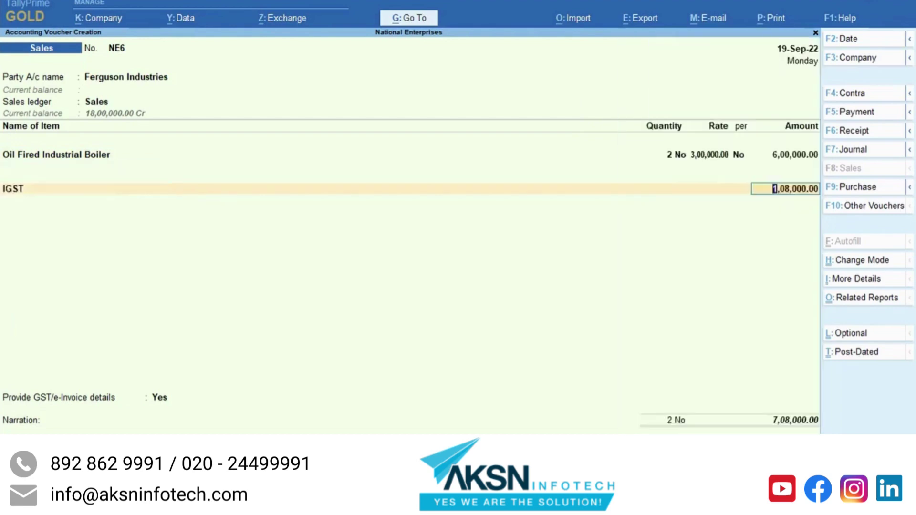
key(Return)
key(Return)
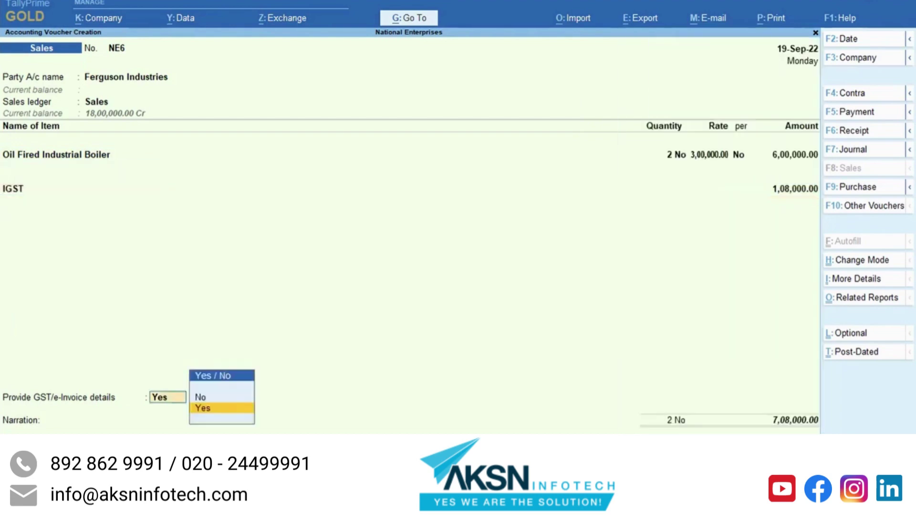
key(Return)
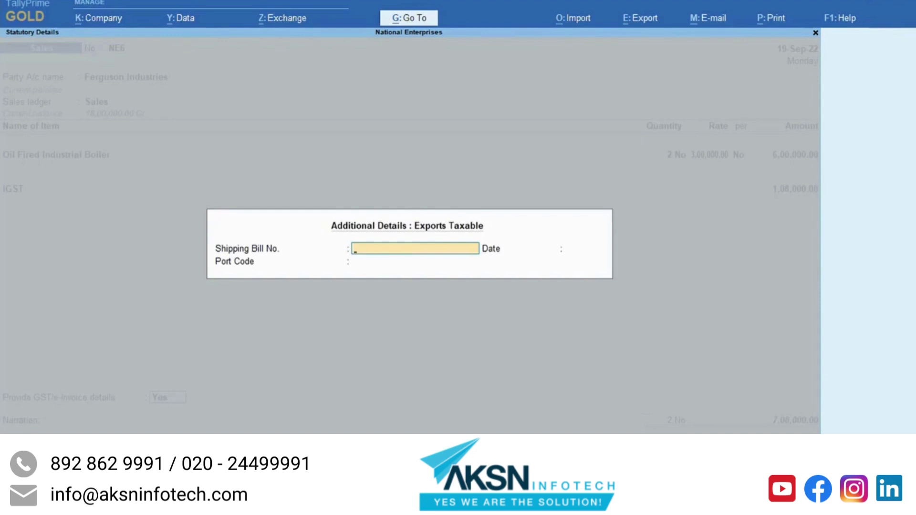
Enter shipping bill 874569 dated 19-Sep and the Cochin port code.
text(874569)
key(Return)
text(19-9)
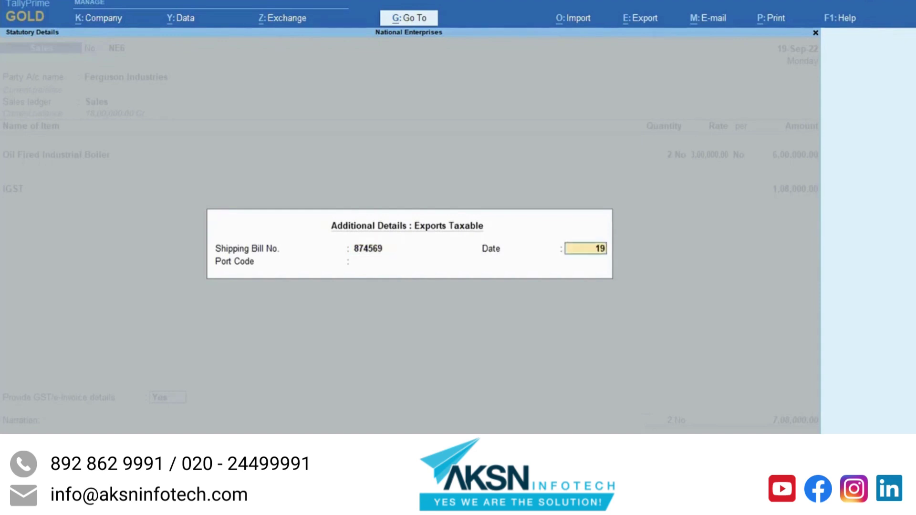
key(Return)
text(Co)
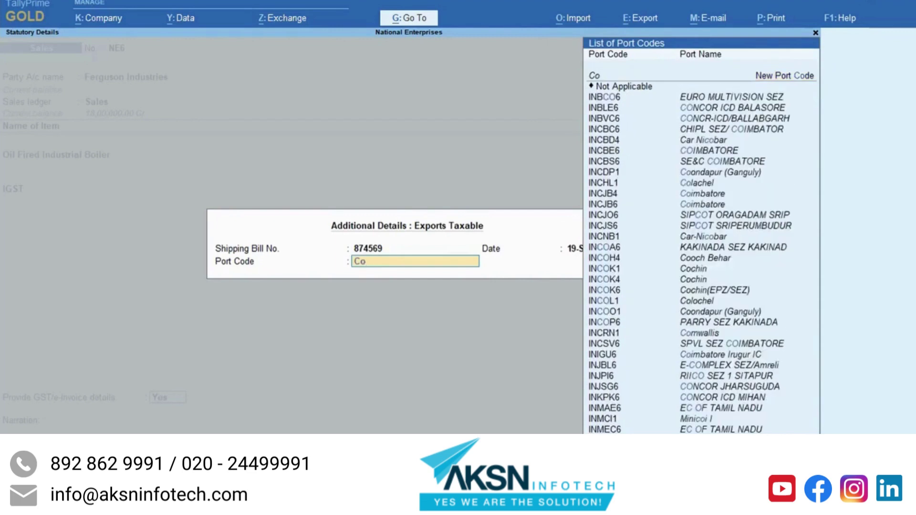
text(ch)
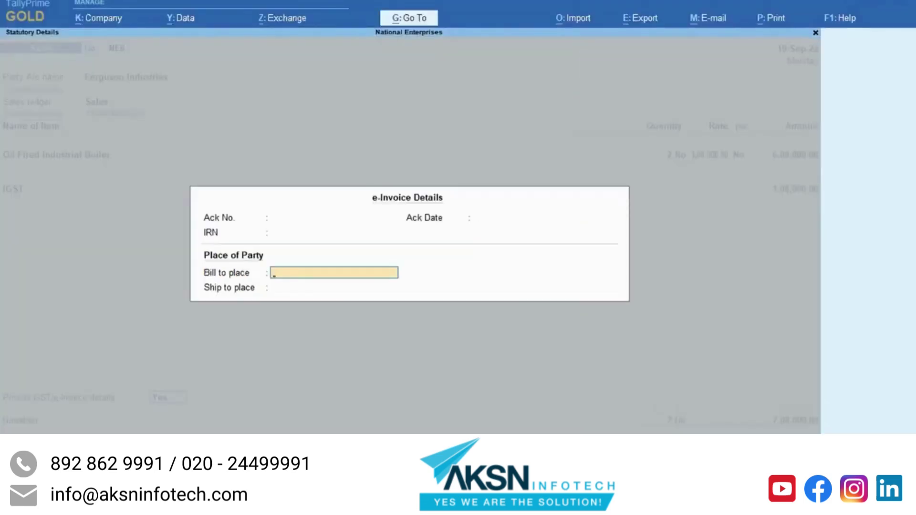
Set England as bill-to and ship-to place and add a new bill reference.
text(England)
key(Return)
text(England)
key(Return)
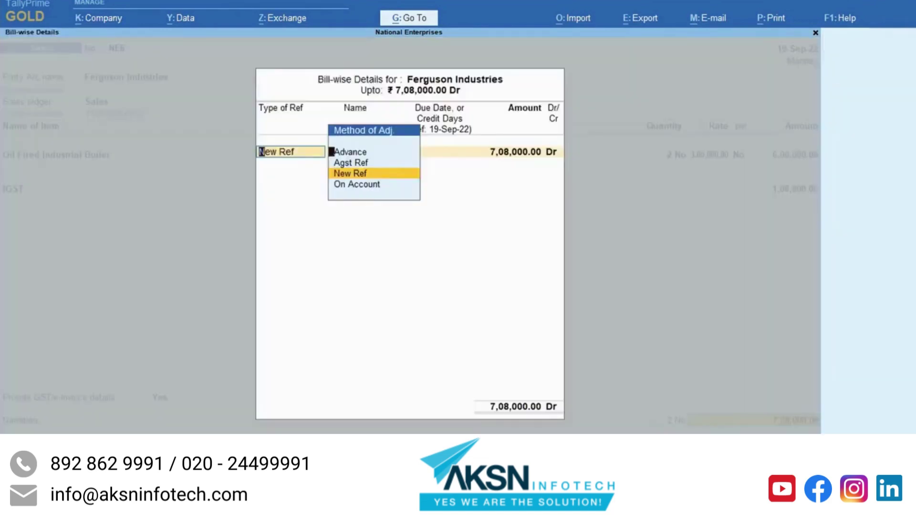
key(Return)
key(Return)
key(Return)
key(Return)
key(Return)
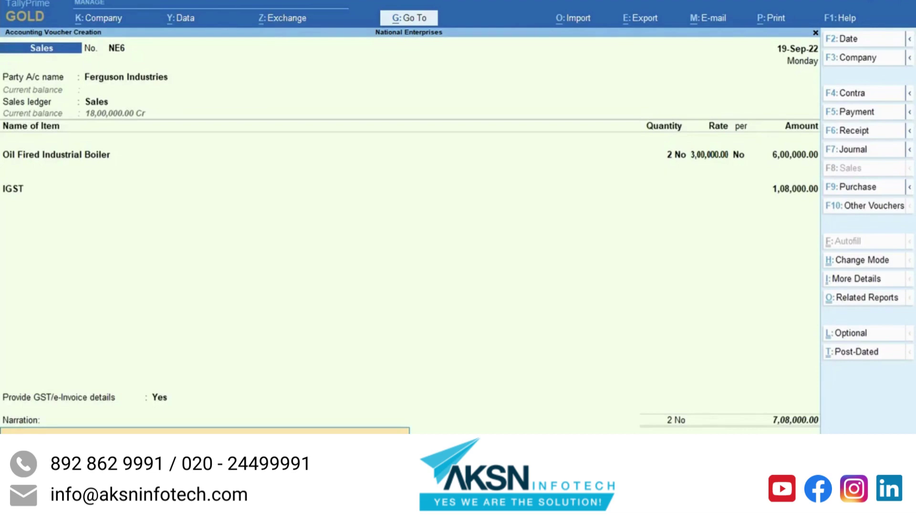
key(Return)
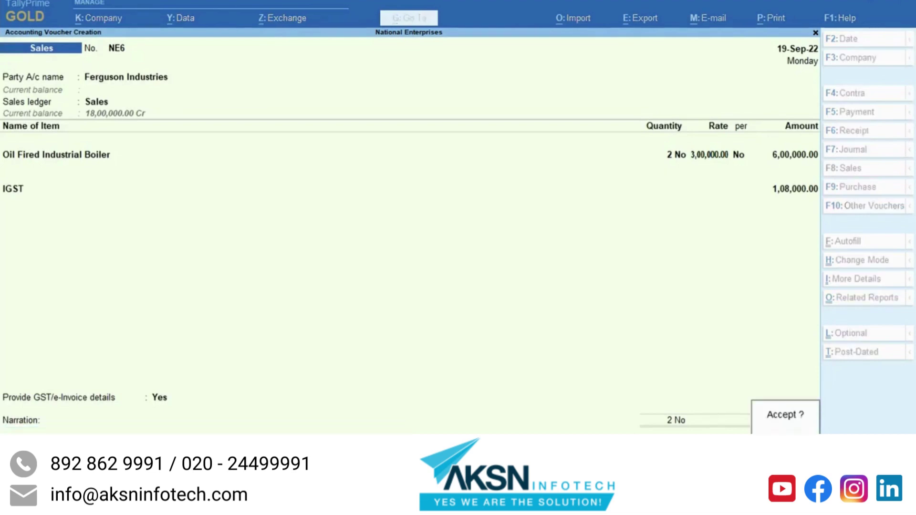
Save invoice NE6, generate its e-Invoice, and dismiss the success message.
key(Return)
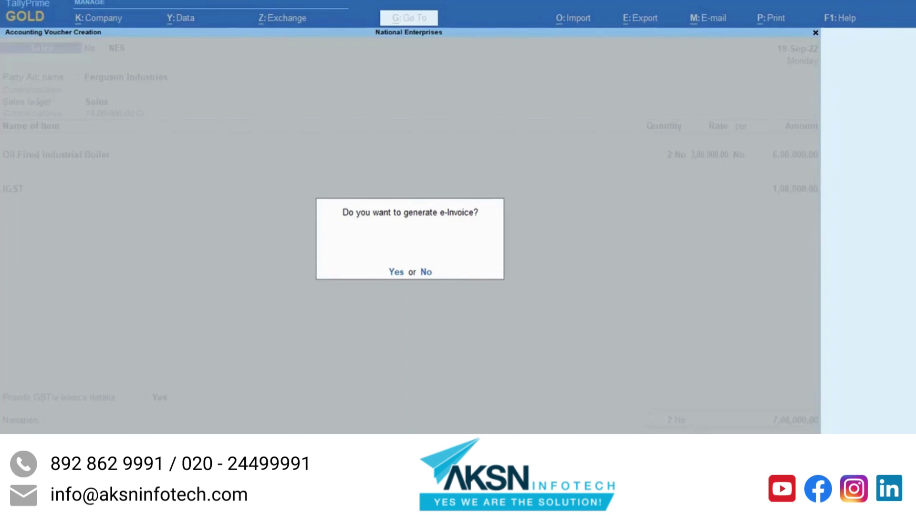
key(y)
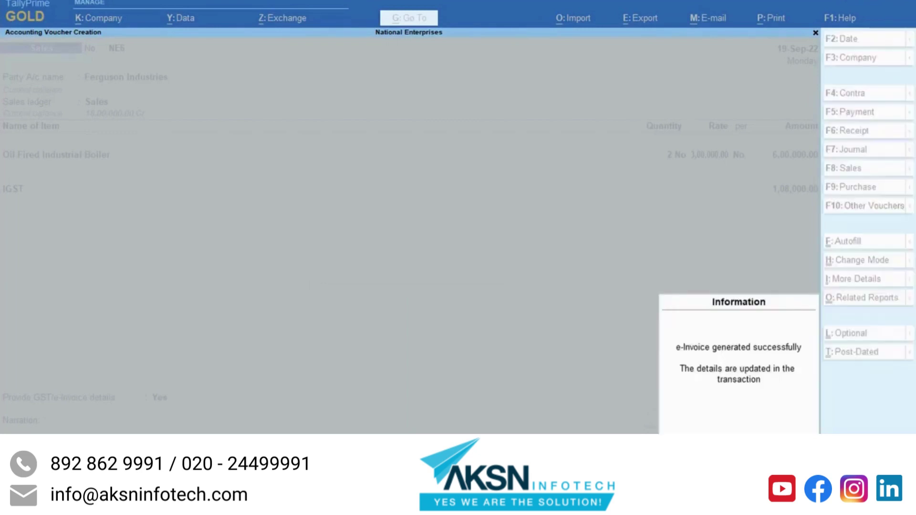
key(Return)
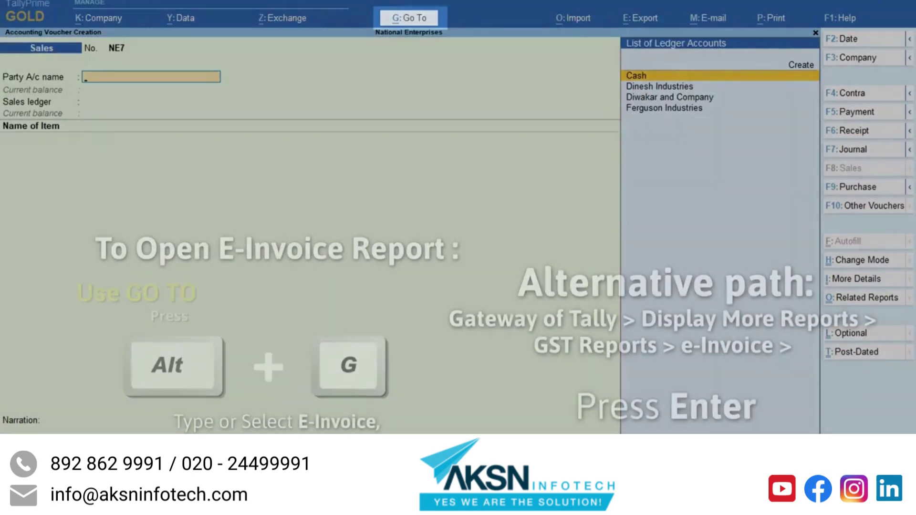
Open Ferguson Industries' invoice NE6 from the e-Invoice report's IRN-generated vouchers.
key(alt+g)
text(E)
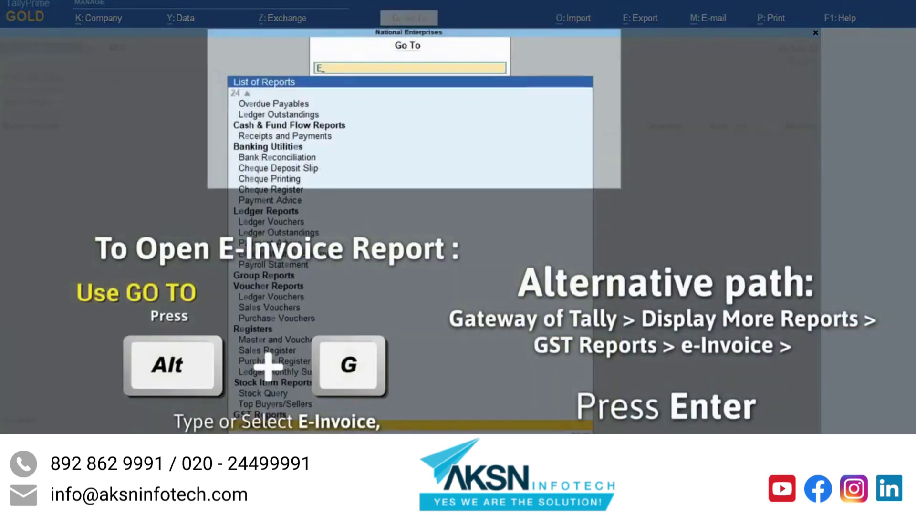
text(invo)
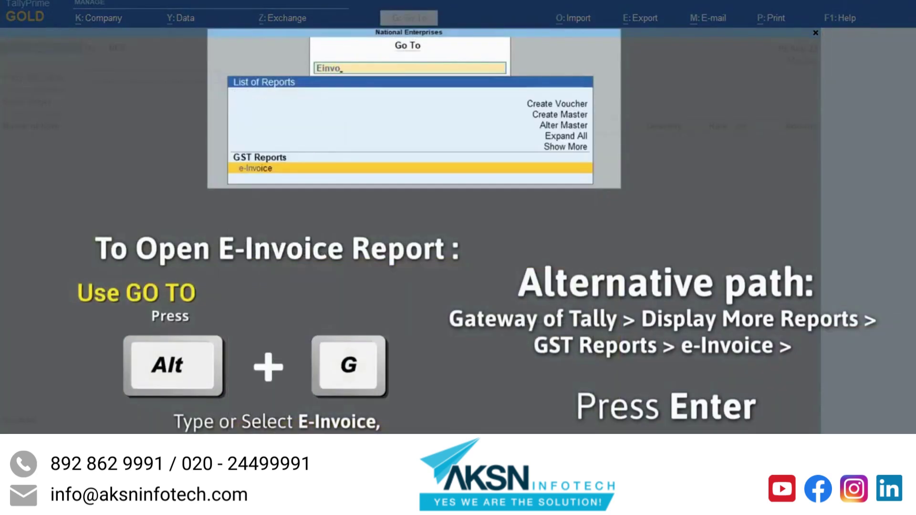
key(Return)
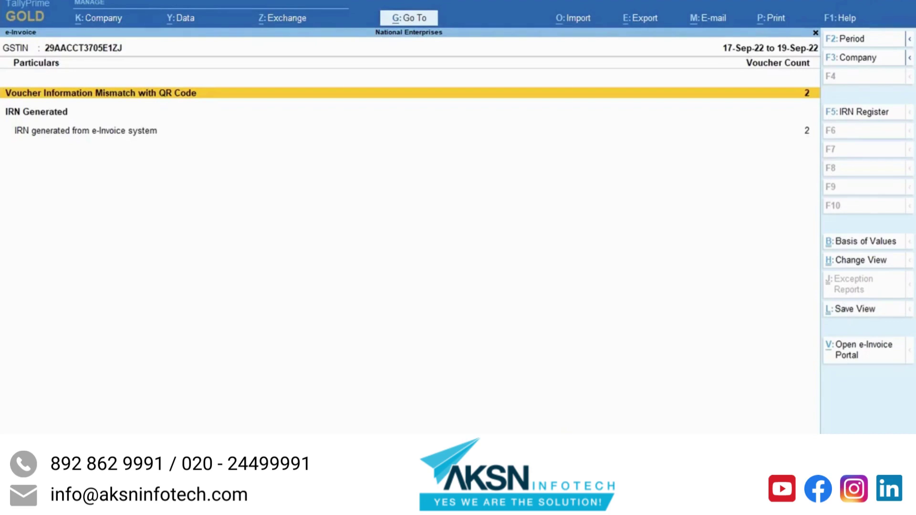
key(Down)
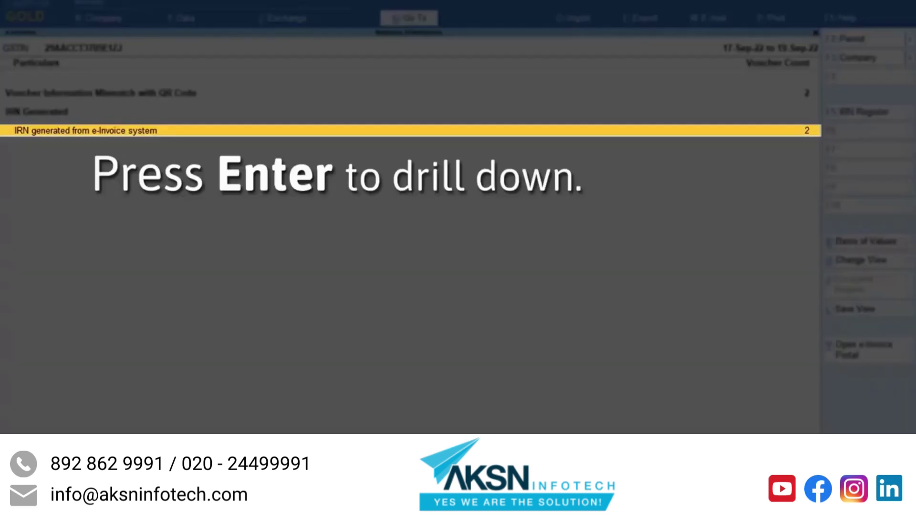
key(Return)
key(Down)
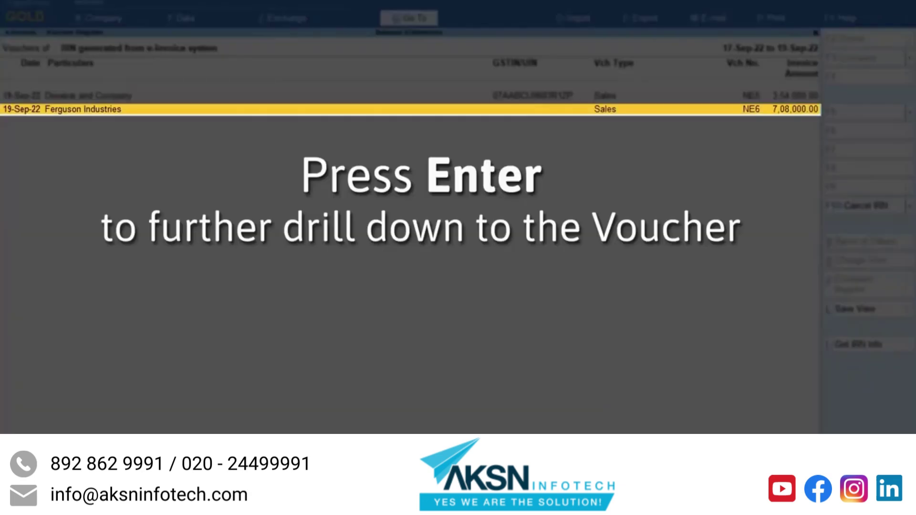
key(Return)
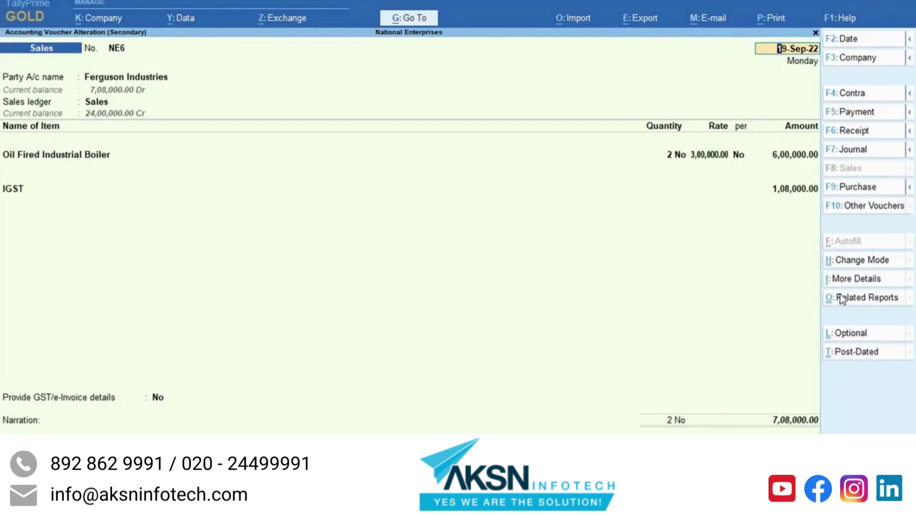
View NE6's e-Invoice details with its IRN and acknowledgement, then close them.
click(845, 281)
key(Down)
key(Down)
key(Down)
key(Down)
key(Down)
key(Down)
key(Down)
key(Return)
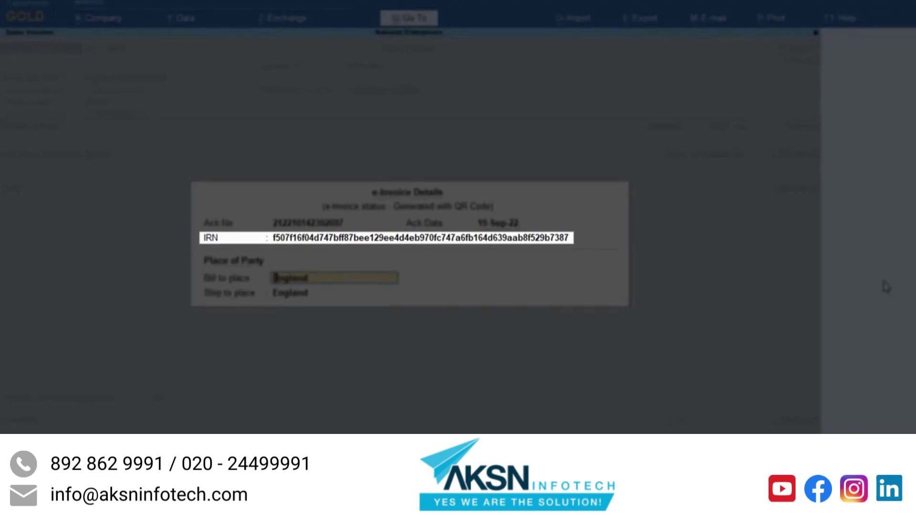
key(BackSpace)
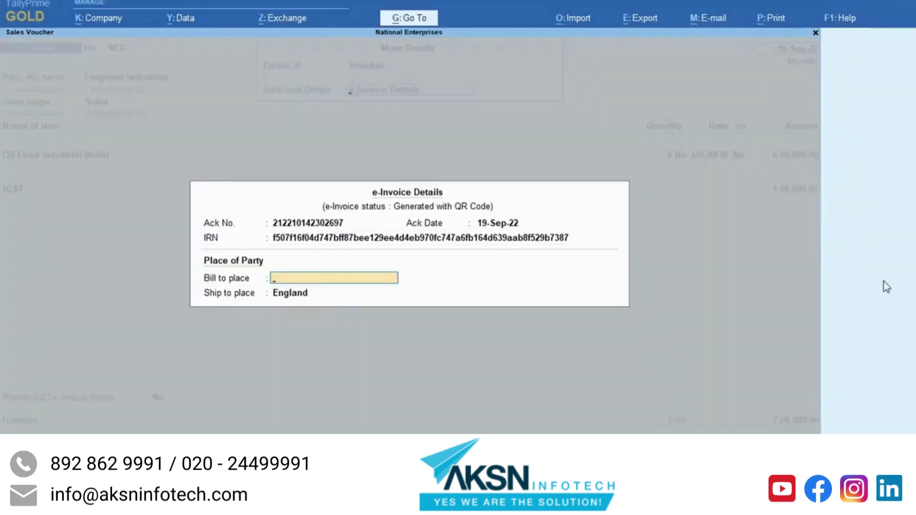
key(Return)
key(Escape)
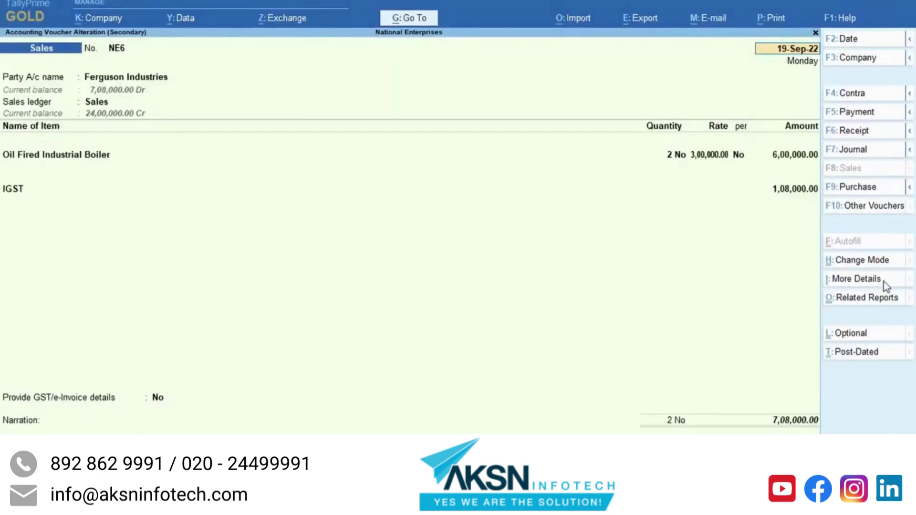
key(alt+p)
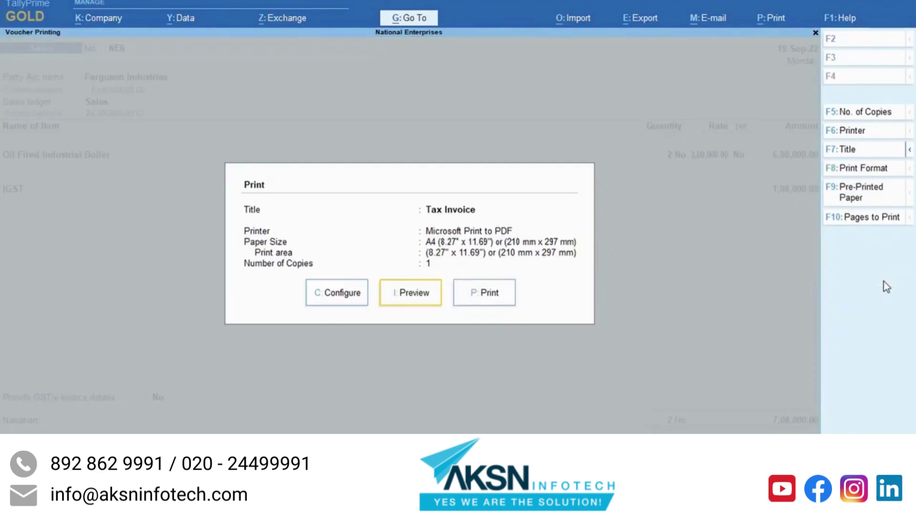
key(i)
key(z)
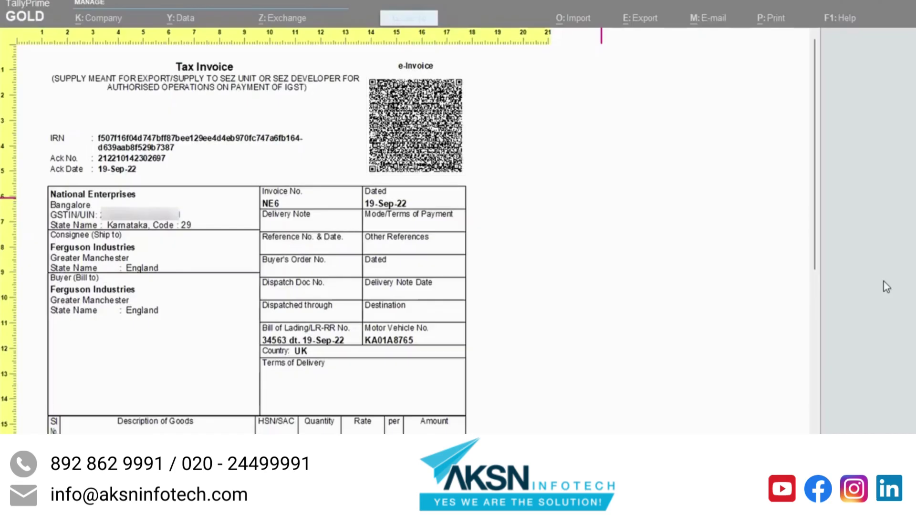
key(z)
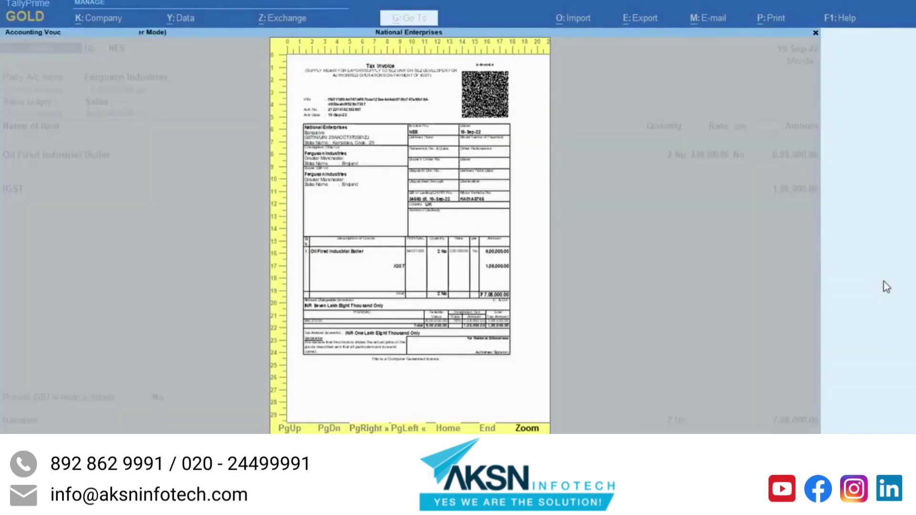
key(Escape)
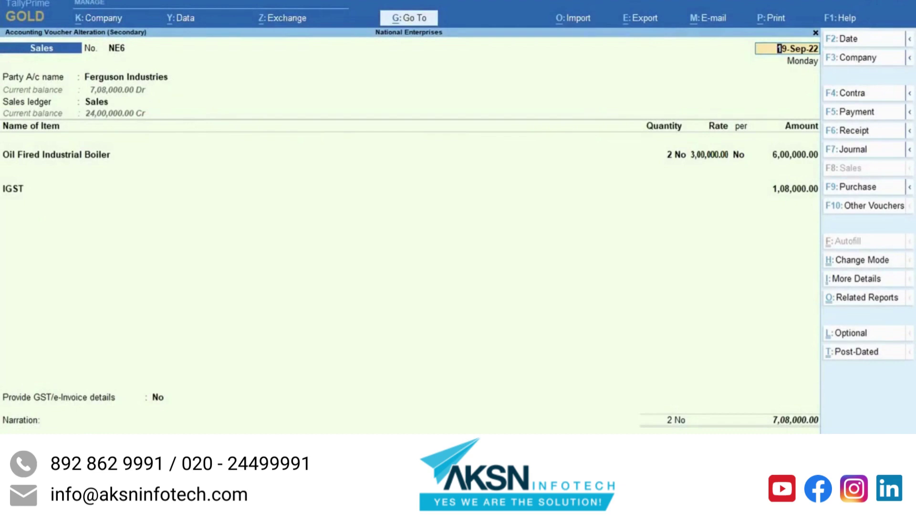
Start creating a new currency with the £ symbol.
key(alt+g)
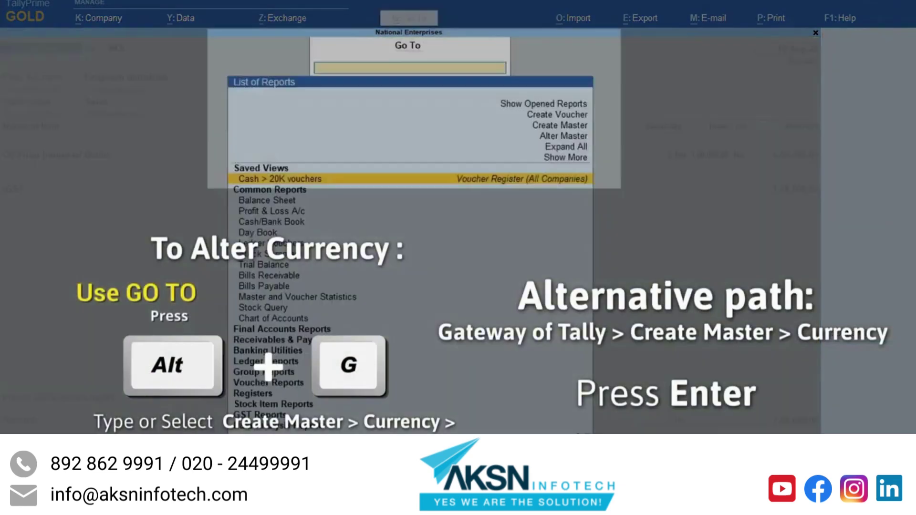
click(560, 125)
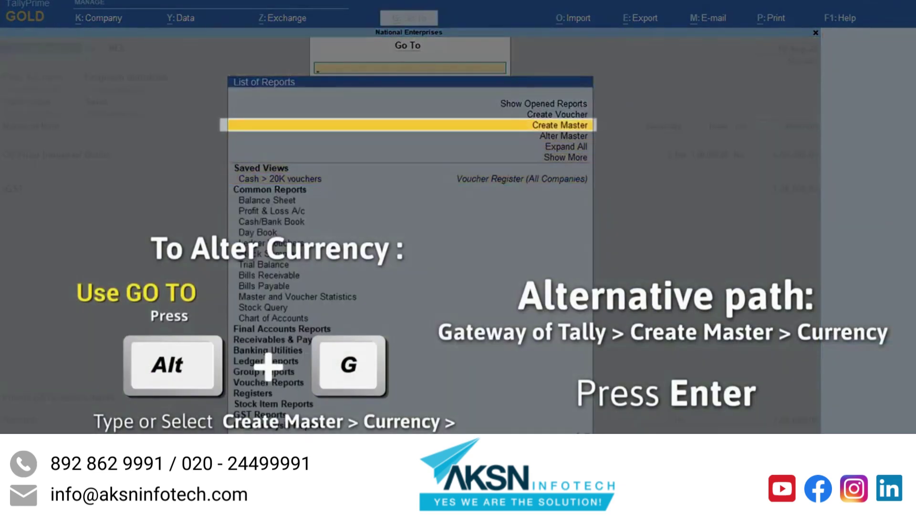
key(Return)
key(Down)
key(Down)
key(Return)
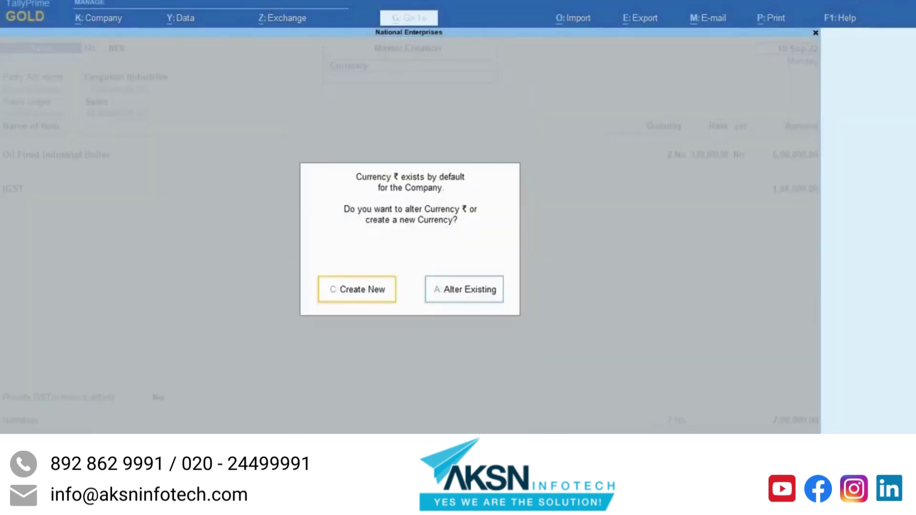
key(Return)
text($)
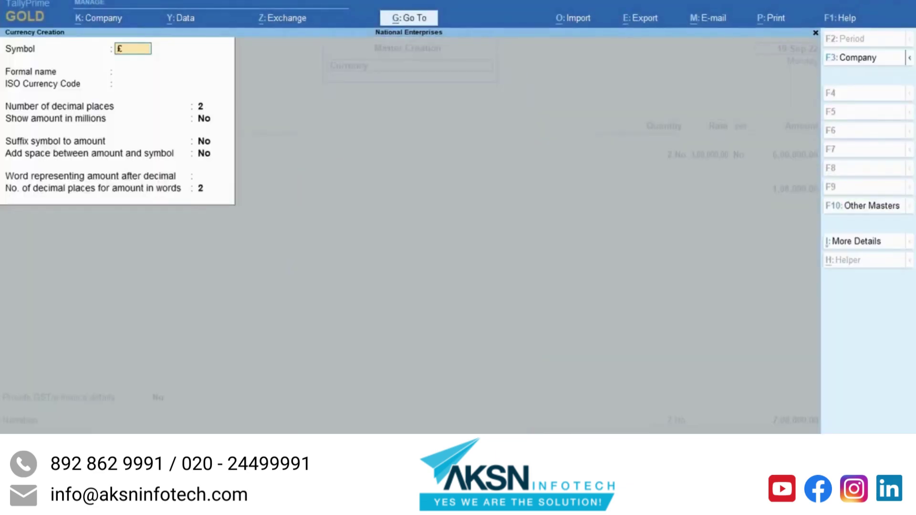
key(Return)
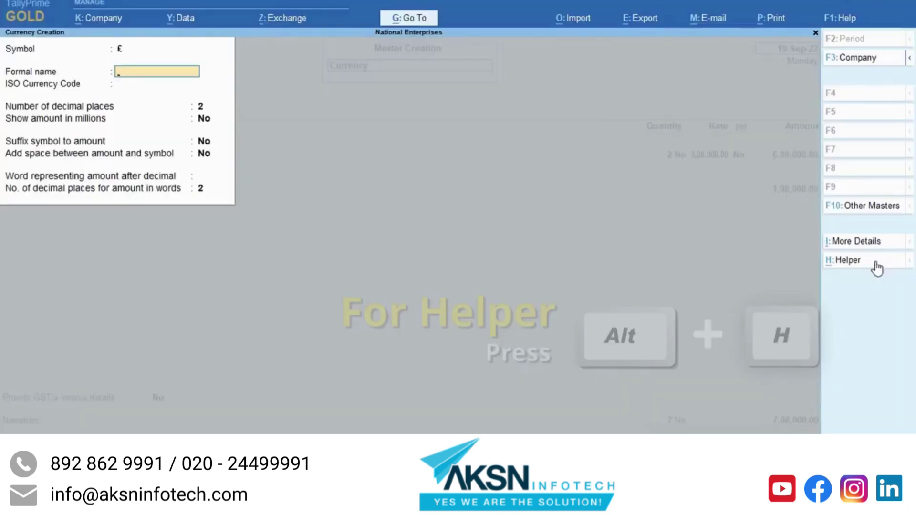
Pick British Pound with ISO code GBP from the standard list and save the currency.
click(877, 262)
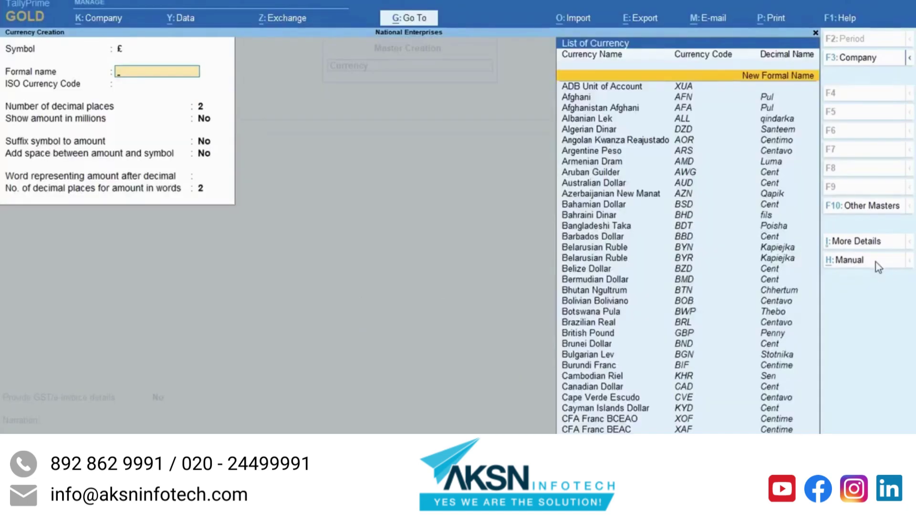
text(Pou)
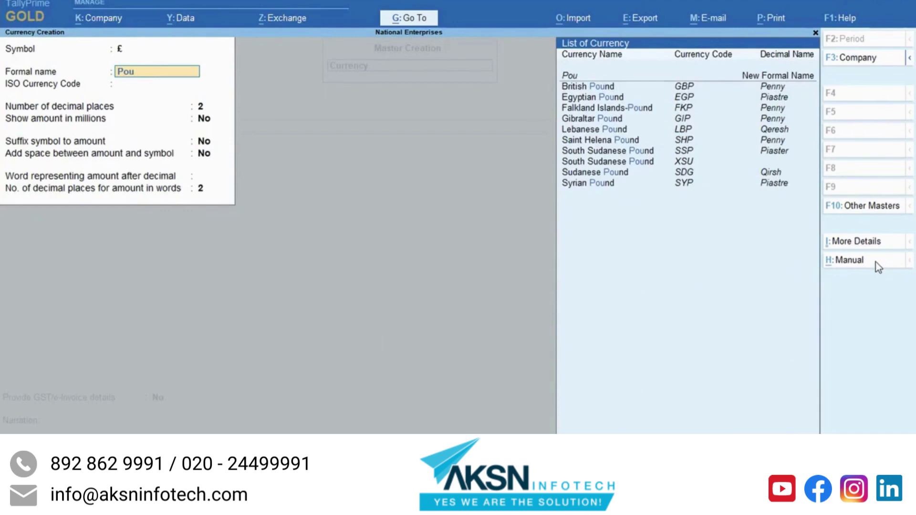
key(Down)
key(Return)
key(Return)
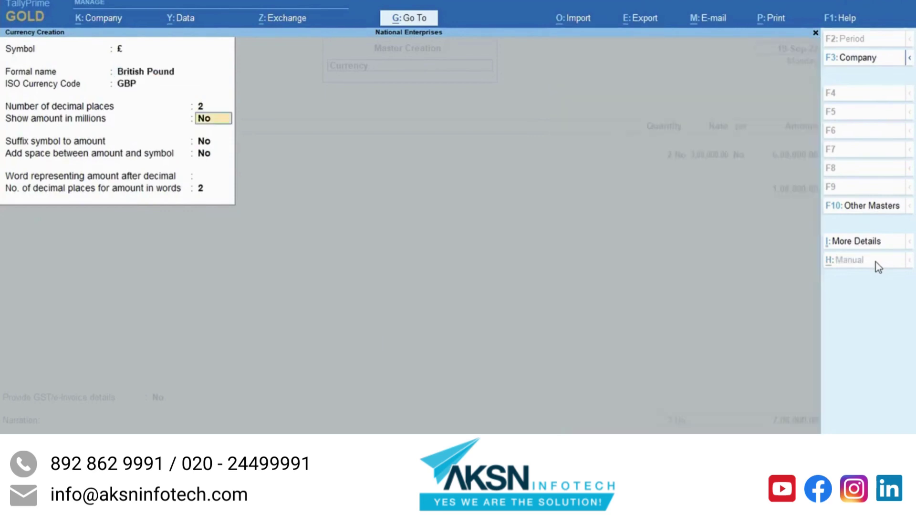
key(ctrl+a)
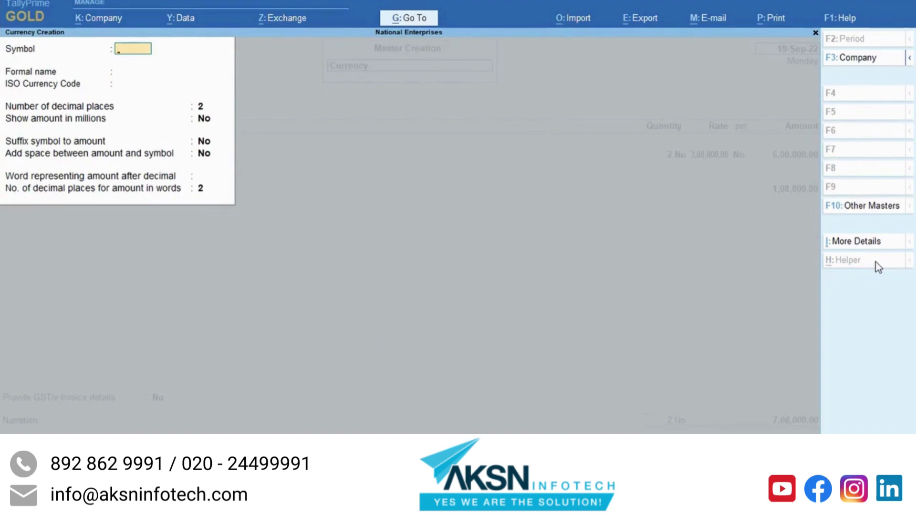
Start a sales voucher for Salford Industries (England) using the Sales ledger.
key(alt+g)
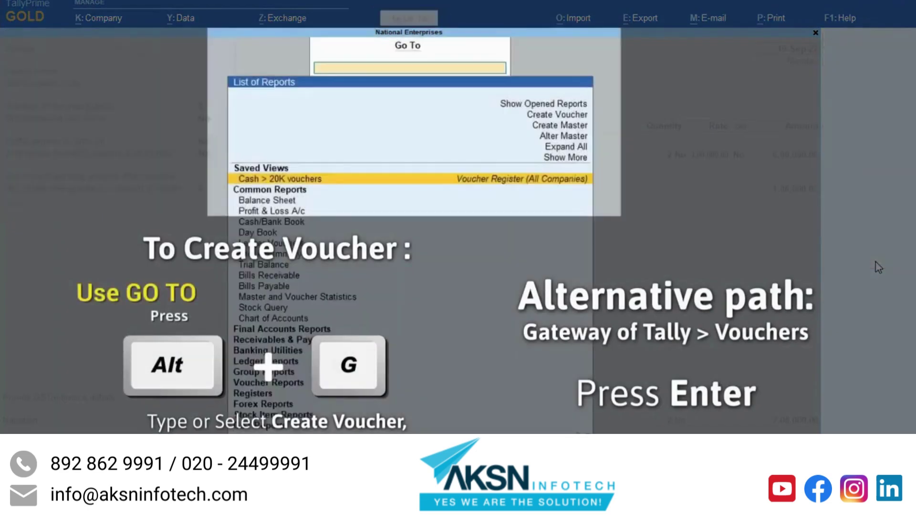
key(Up)
key(Up)
key(Up)
key(Up)
key(Up)
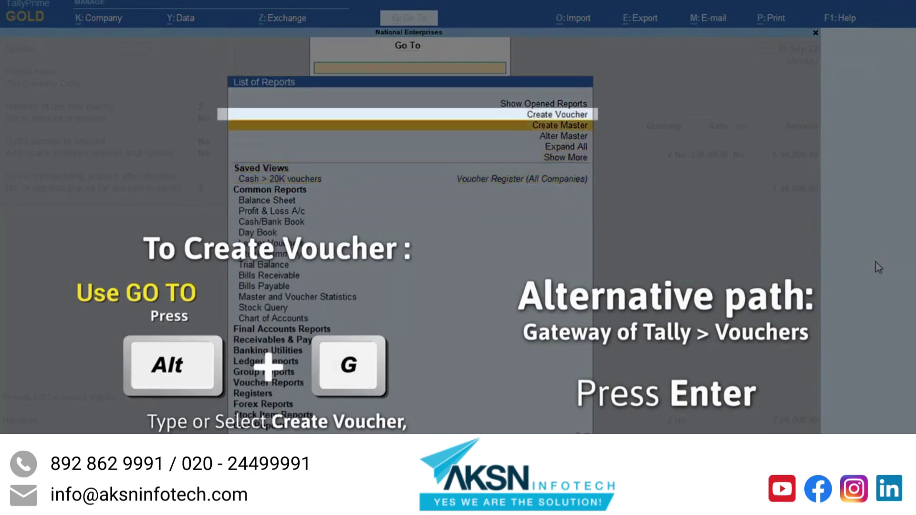
key(Return)
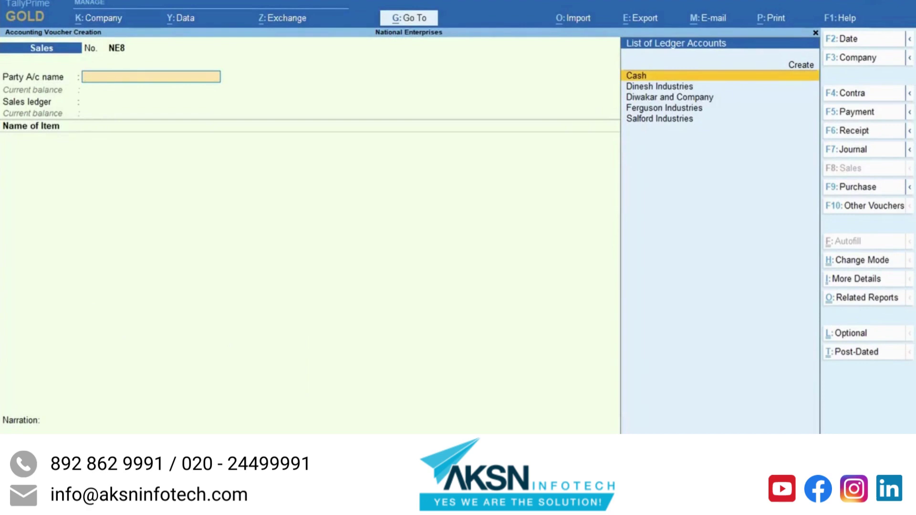
key(Down)
key(Down)
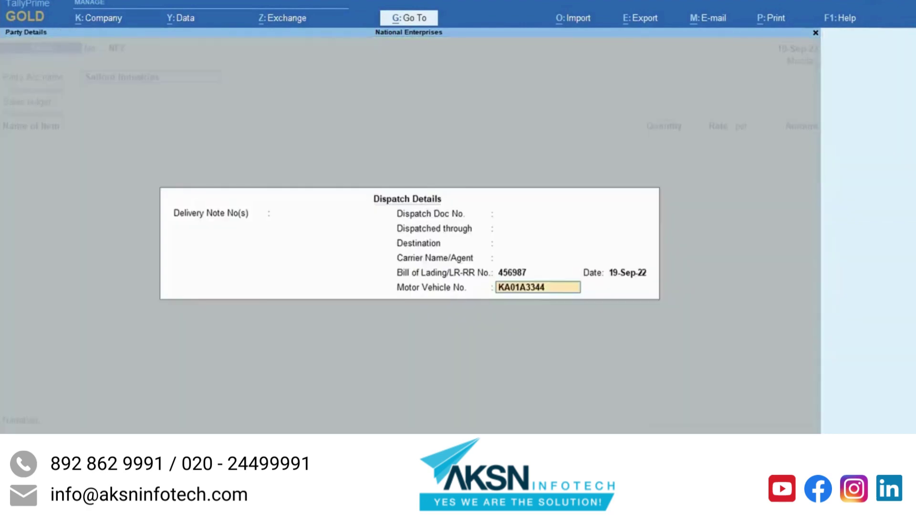
key(Return)
key(Return)
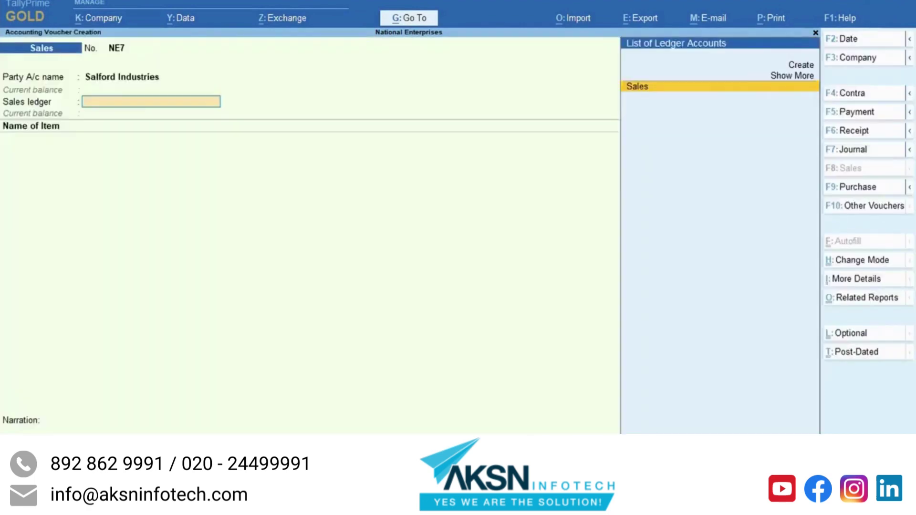
key(Return)
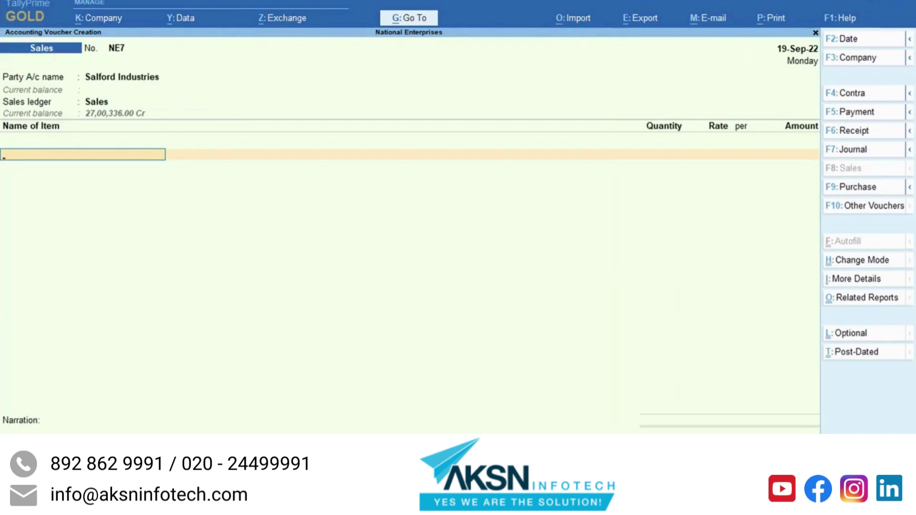
Add 2 Oil Fired Industrial Boilers at £3,300 each, plus the IGST ledger.
key(Return)
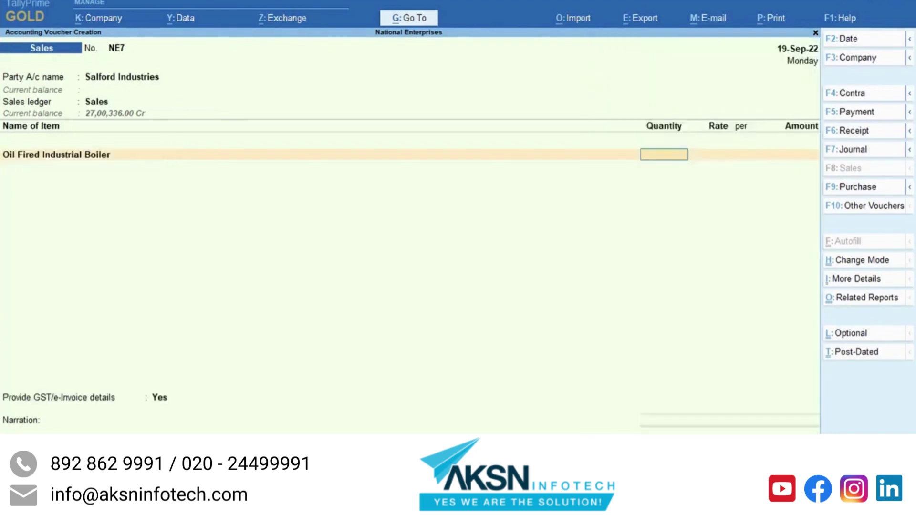
text(2)
key(Return)
text(£)
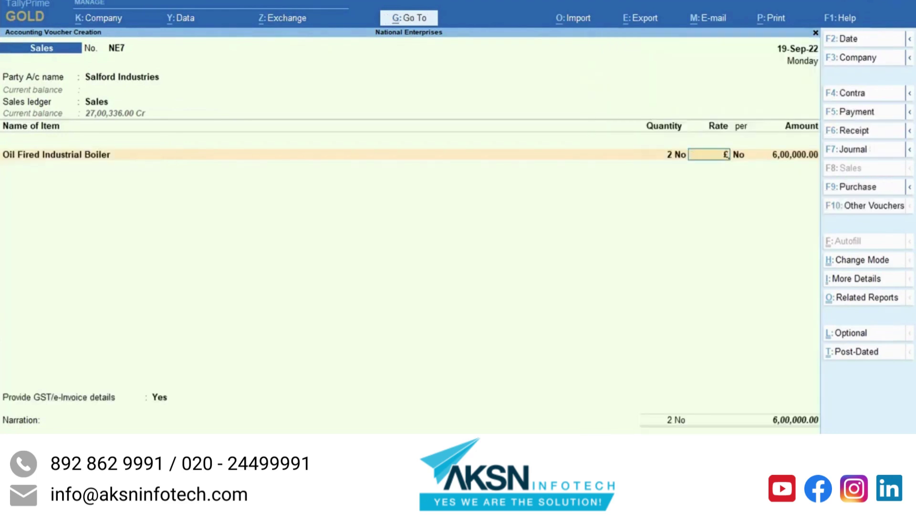
text(3300)
key(Return)
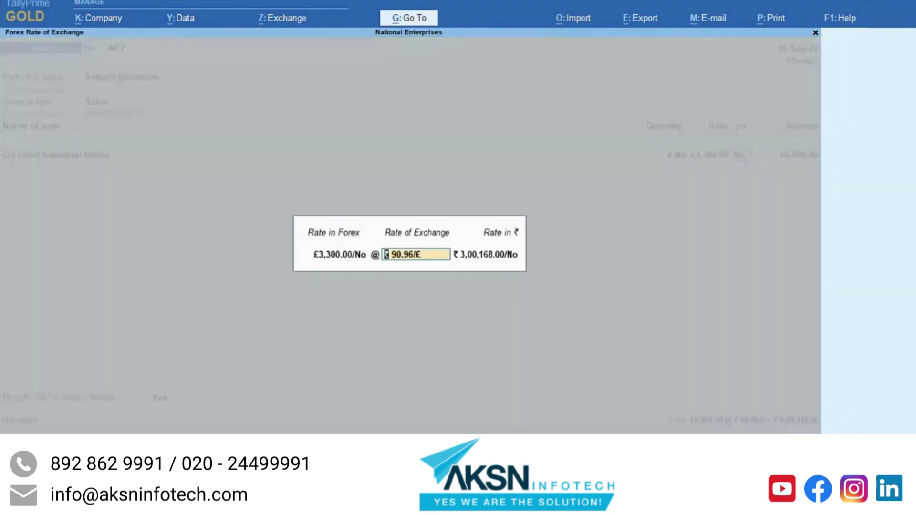
key(Return)
key(Return)
key(Return)
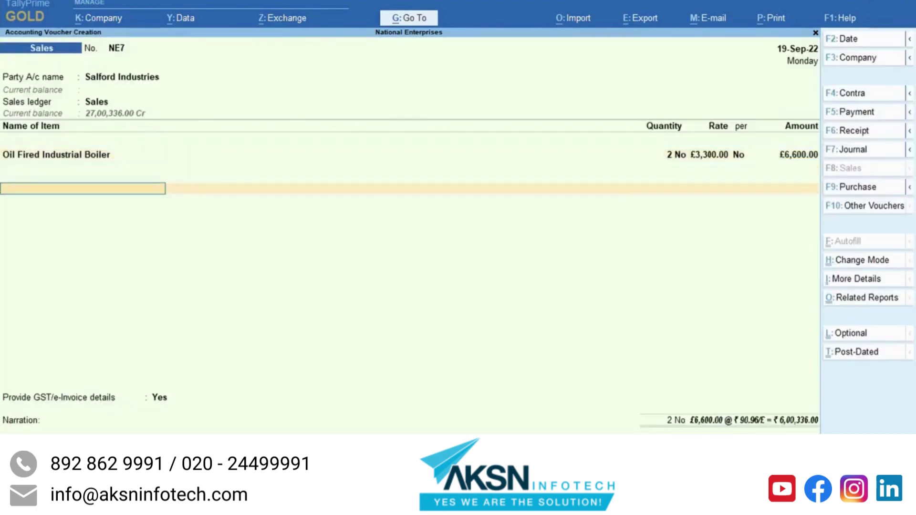
text(Ig)
key(Return)
key(Return)
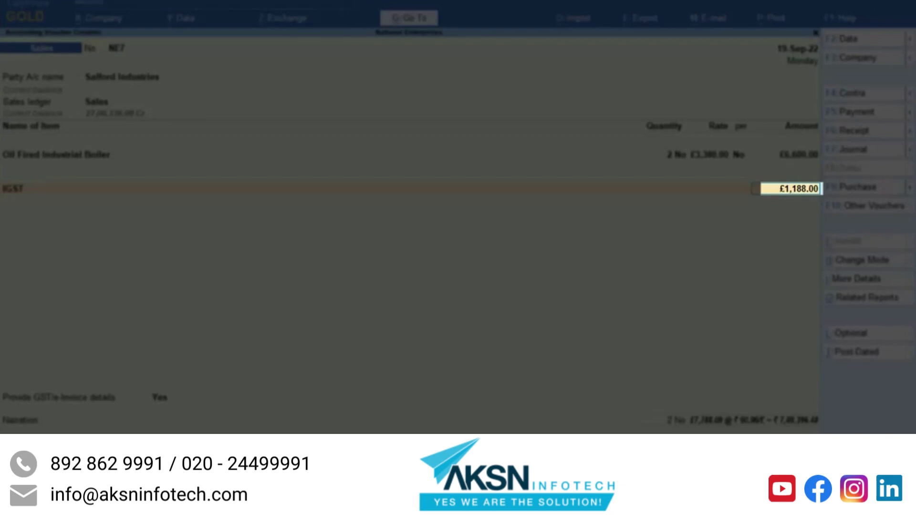
key(Return)
key(Return)
key(Return)
Enter shipping bill 456987 dated 19-Sep with port code Cochin.
key(Return)
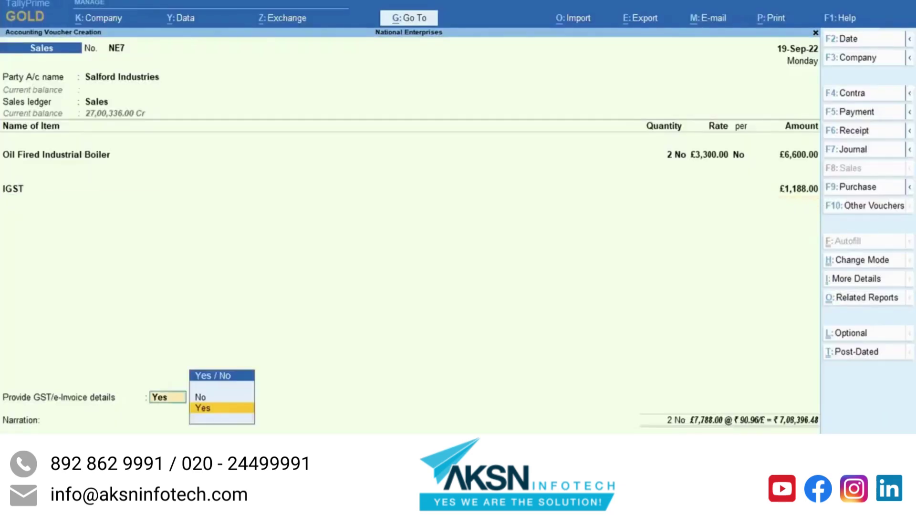
key(Return)
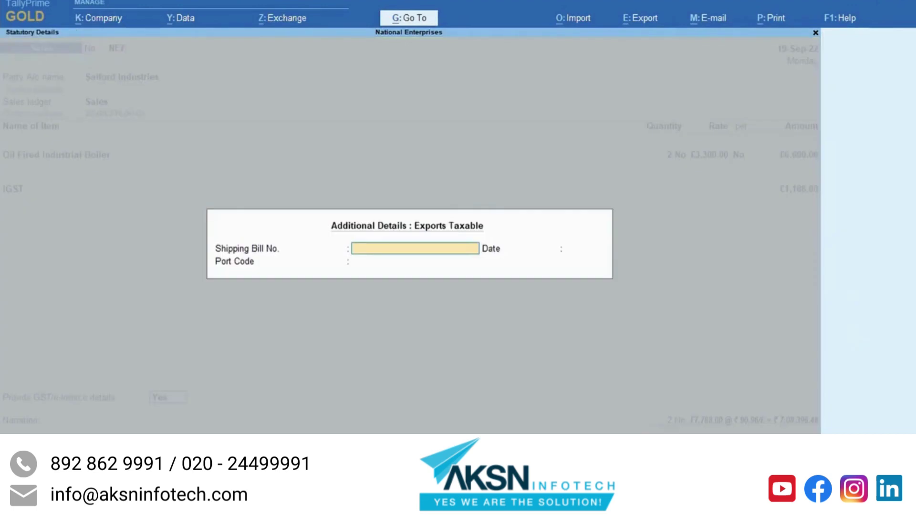
text(456987)
key(Return)
text(19-)
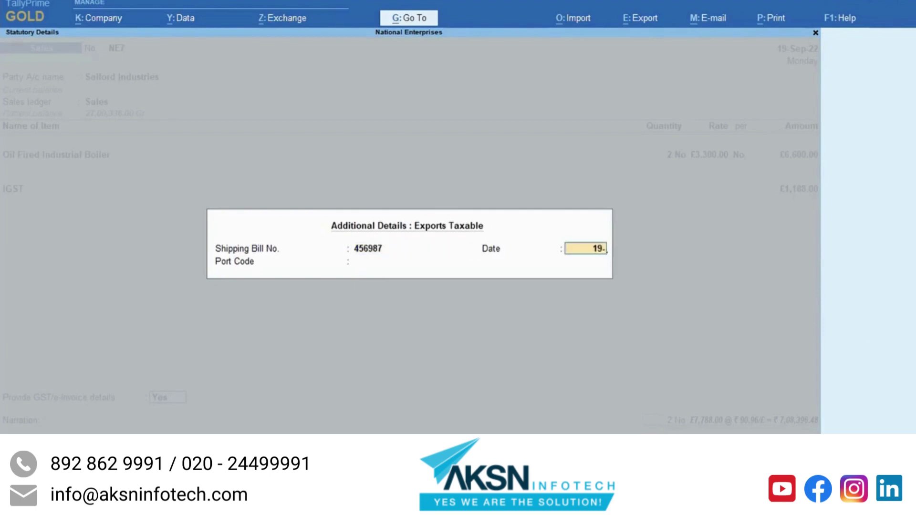
key(Return)
text(Coc)
key(Down)
key(Return)
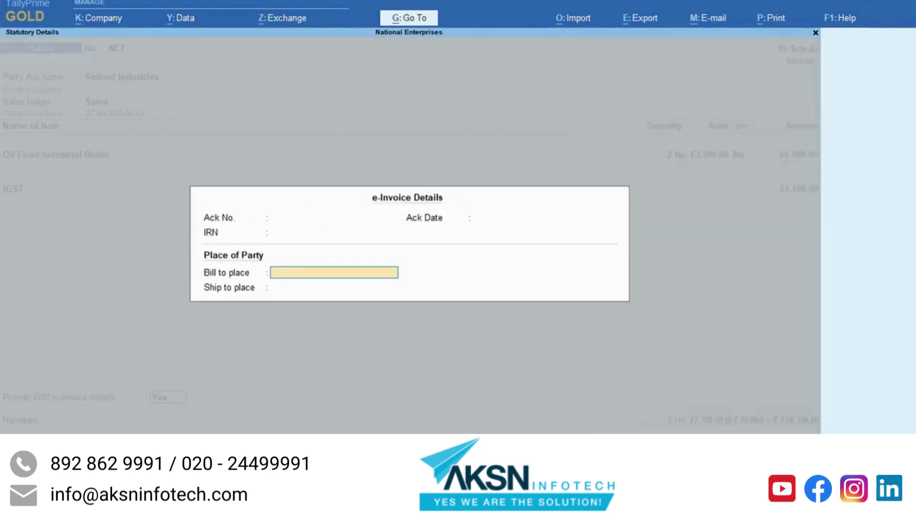
Set England as both bill-to and ship-to place.
text(England)
key(Return)
text(England)
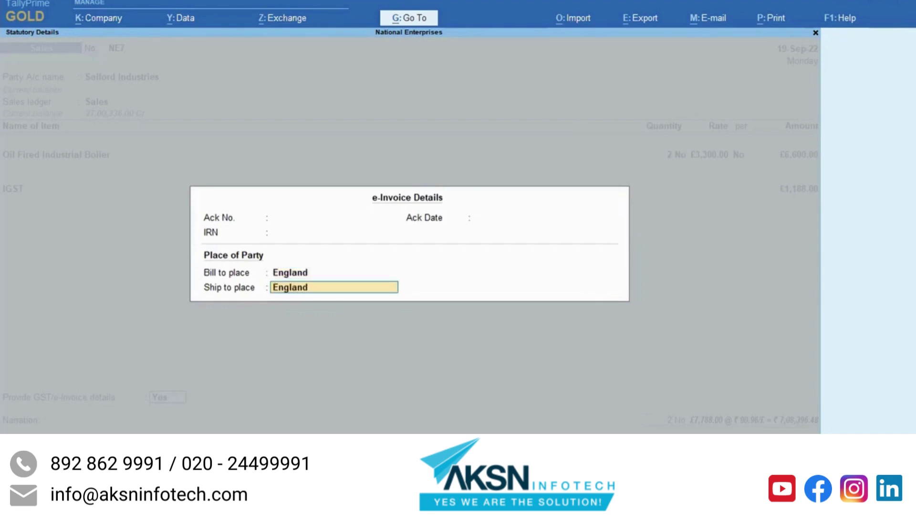
key(Return)
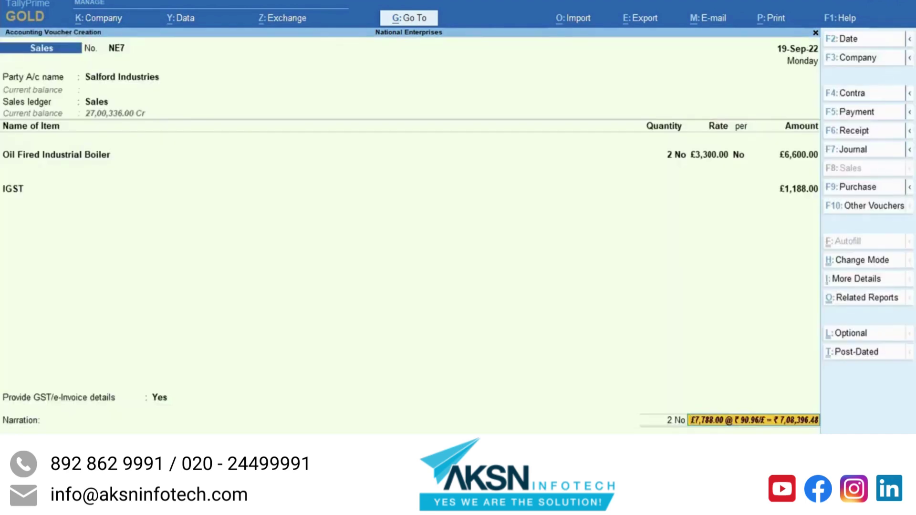
Turn on Show Base & Foreign Currencies for Total in the print configuration.
key(alt+p)
key(Left)
key(Left)
key(Return)
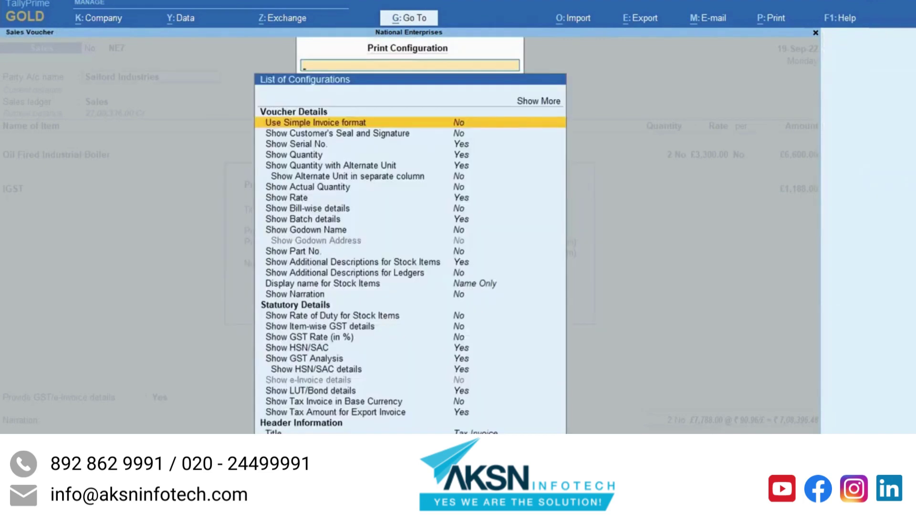
text(Bas)
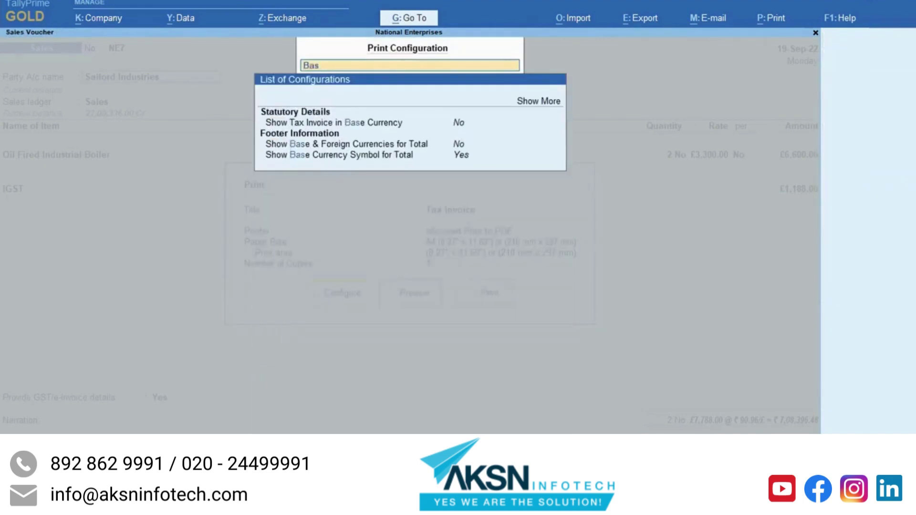
key(Down)
key(Down)
key(Down)
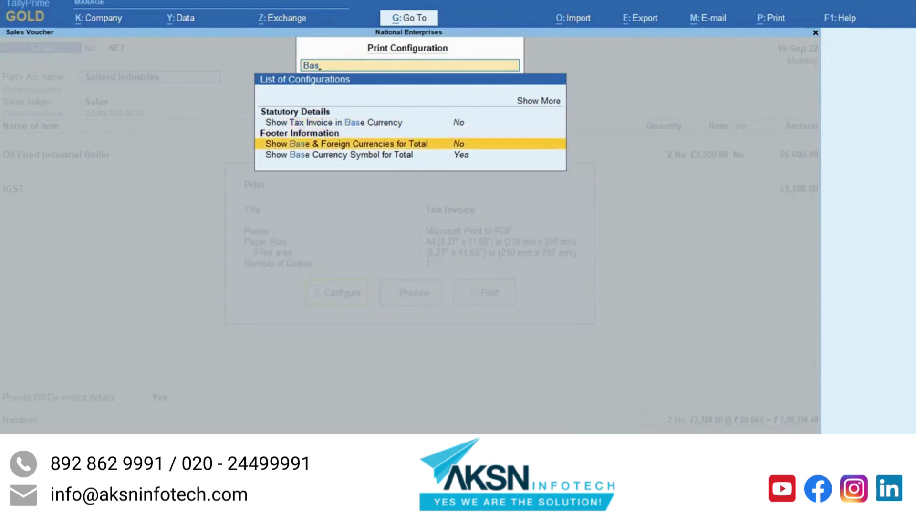
key(Return)
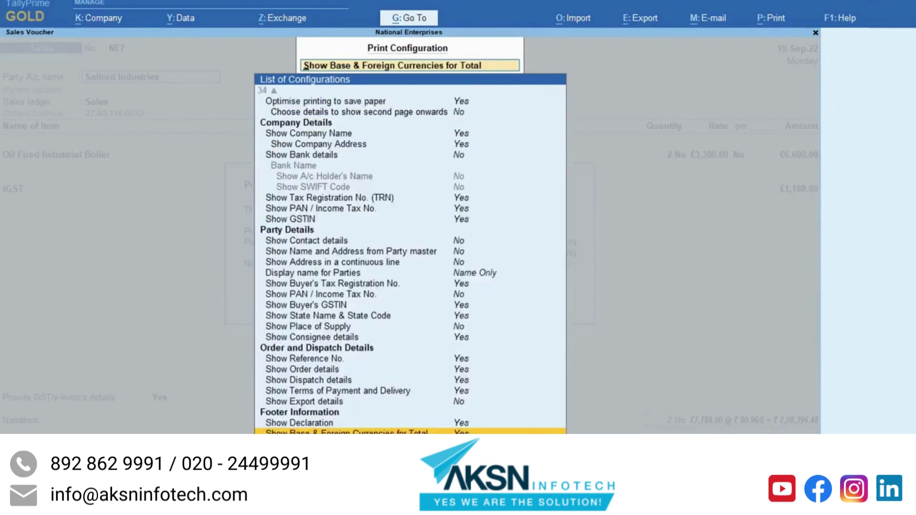
key(ctrl+a)
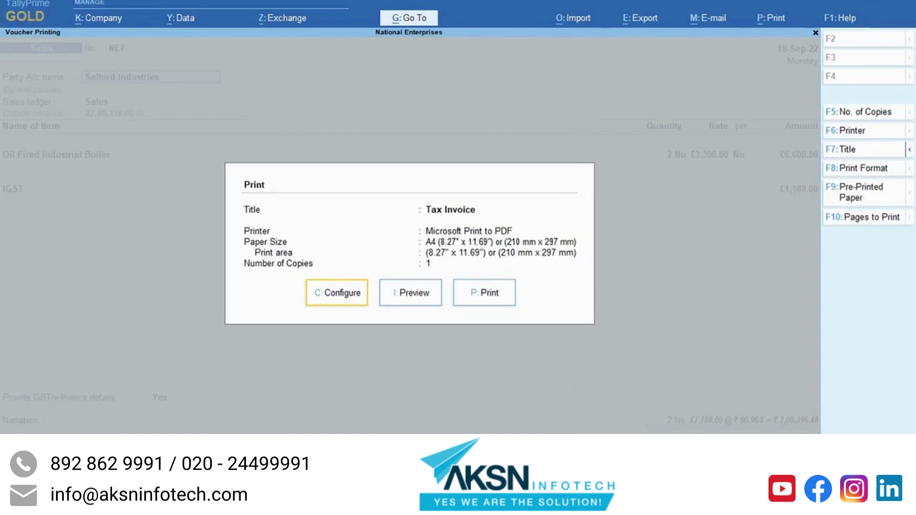
Preview the £7,788 tax invoice showing both currency totals, then close the preview.
key(Right)
key(Return)
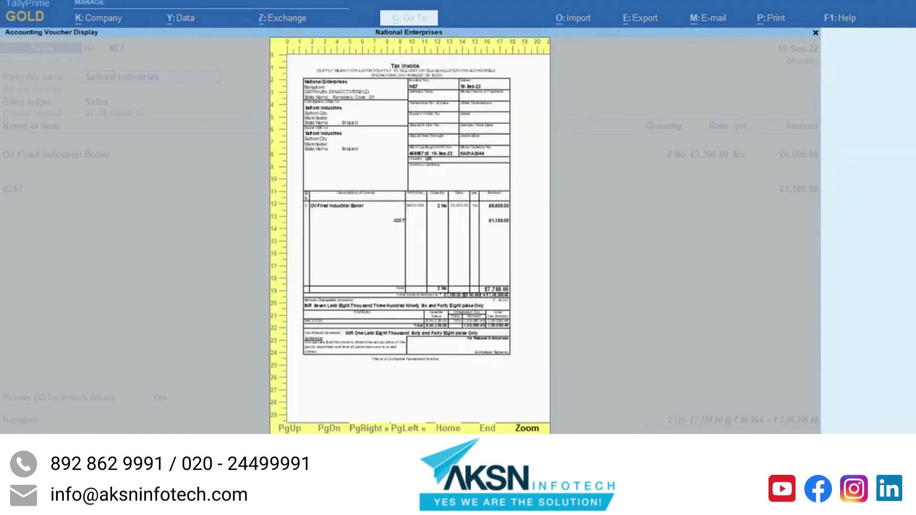
key(z)
key(Down)
key(Down)
key(Down)
key(Down)
key(Down)
key(Down)
key(Down)
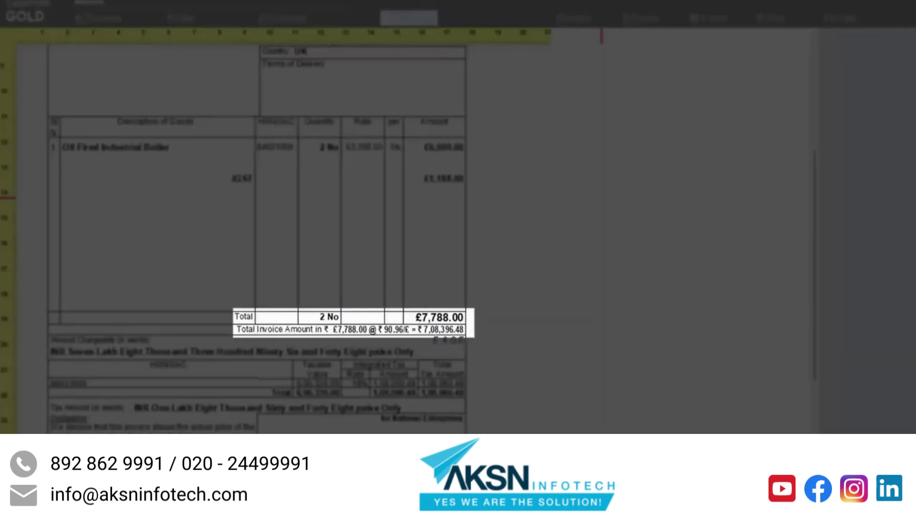
key(z)
key(Escape)
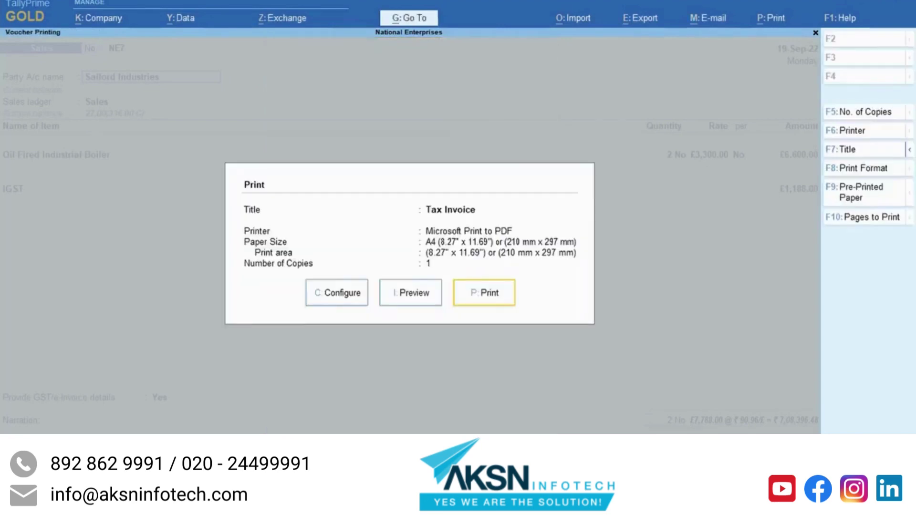
key(Escape)
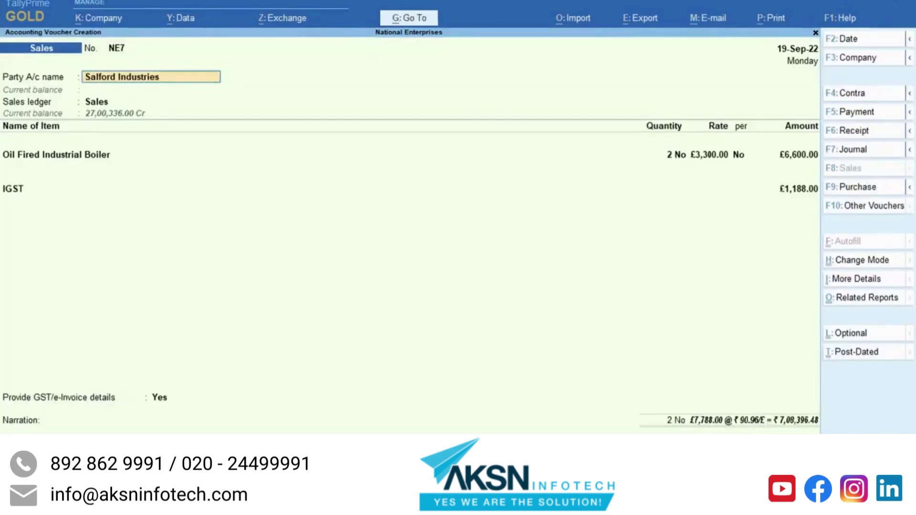
Save Salford Industries' voucher NE7 (£7,788.00) and confirm e-Invoice generation.
key(ctrl+a)
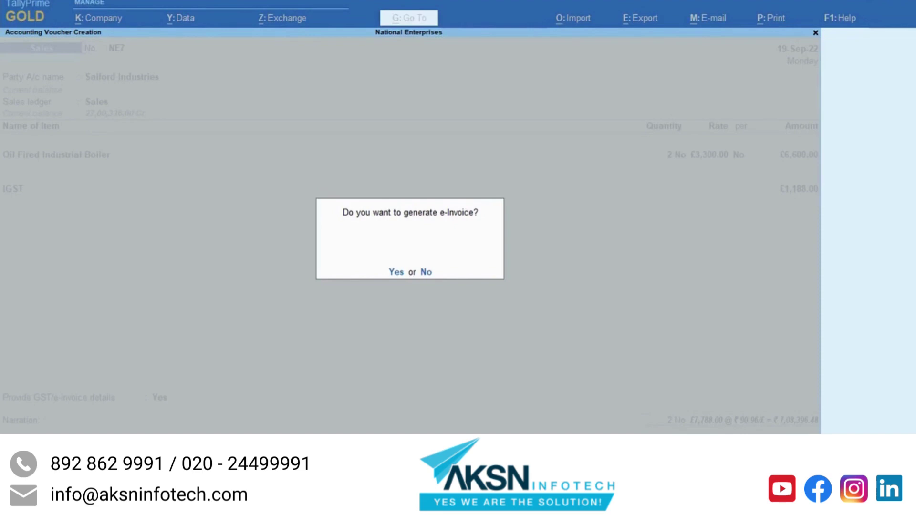
key(y)
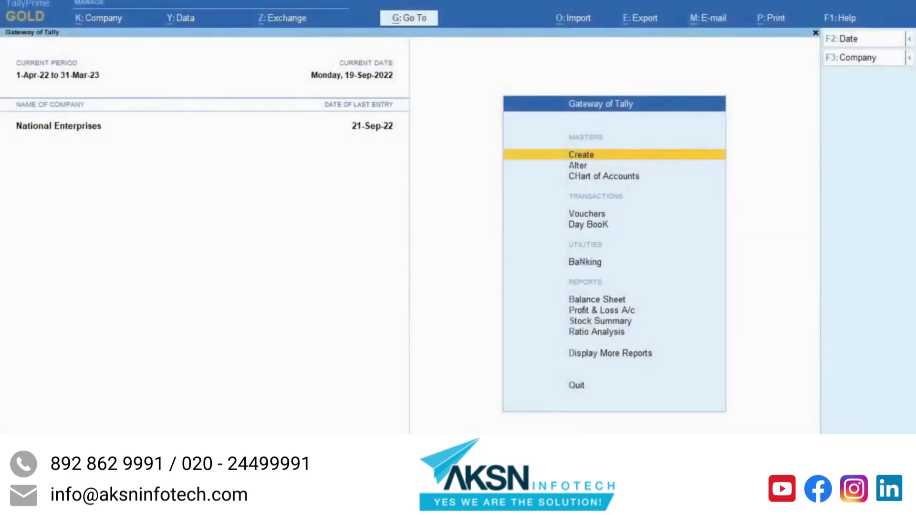
Enable LUT/Bond details in the company GST settings, valid 1-Apr-22 to 31-Mar-23, and save.
key(F11)
key(Return)
key(Return)
key(Return)
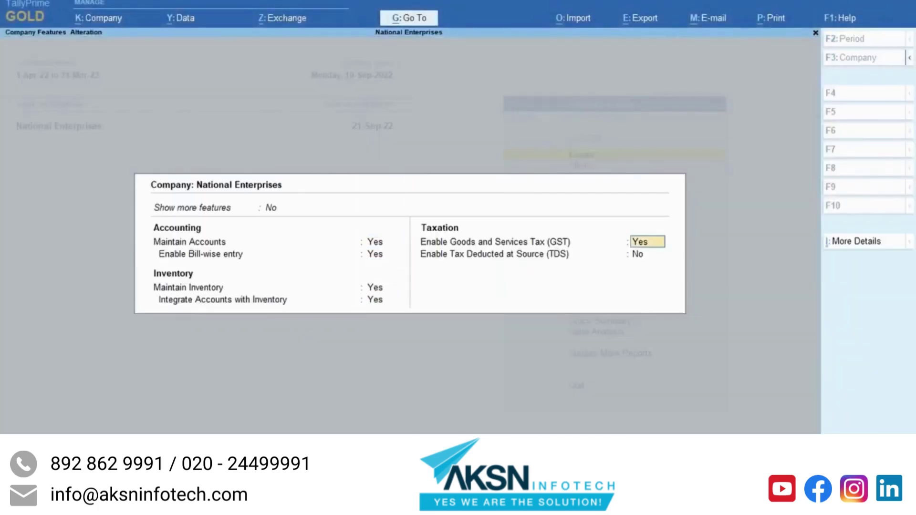
key(Return)
key(Return)
key(Return)
key(Return)
key(Return)
key(Return)
key(Return)
key(Return)
key(Return)
key(Return)
key(Return)
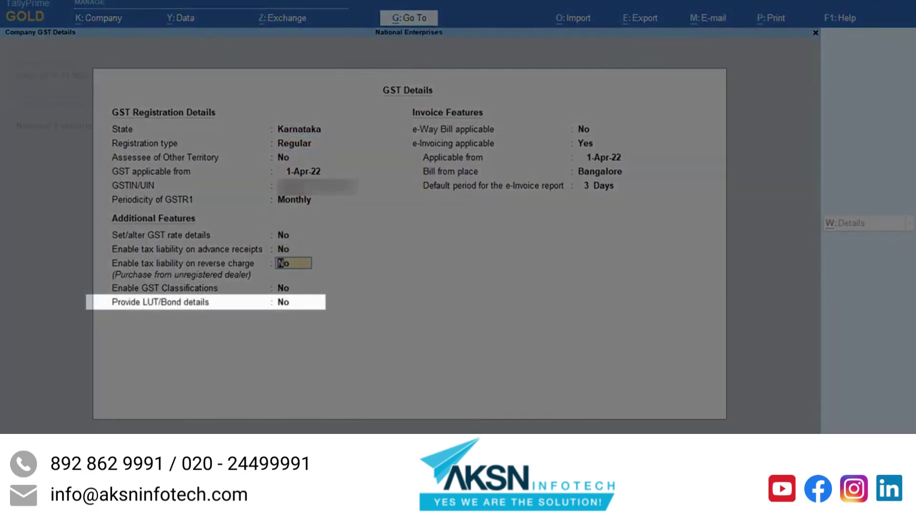
text(y)
key(Return)
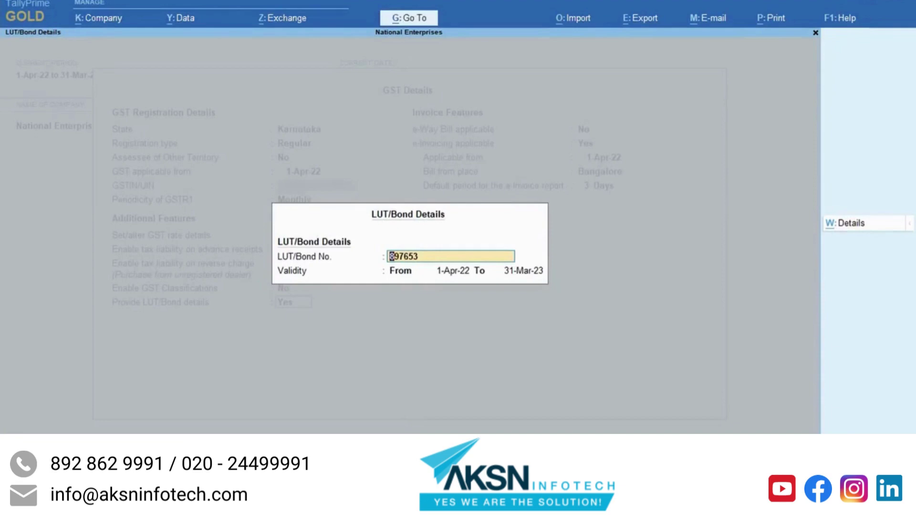
key(ctrl+a)
key(ctrl+a)
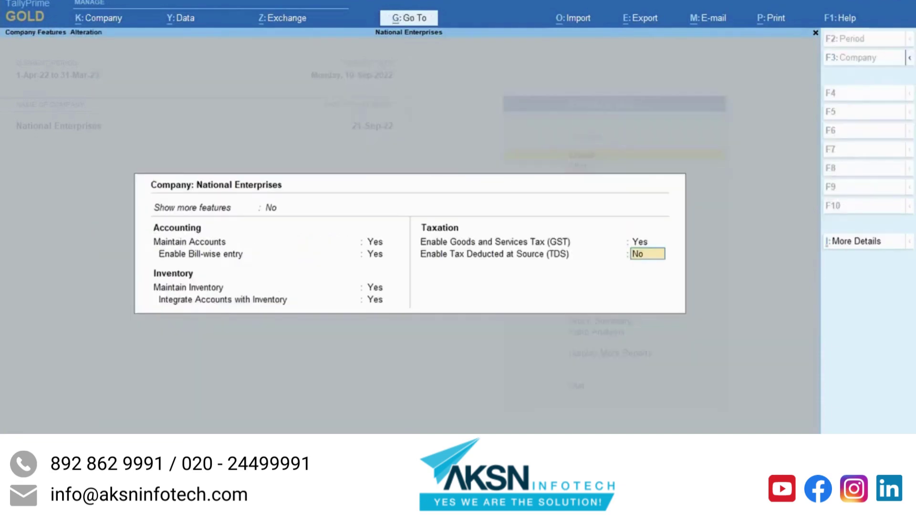
key(ctrl+a)
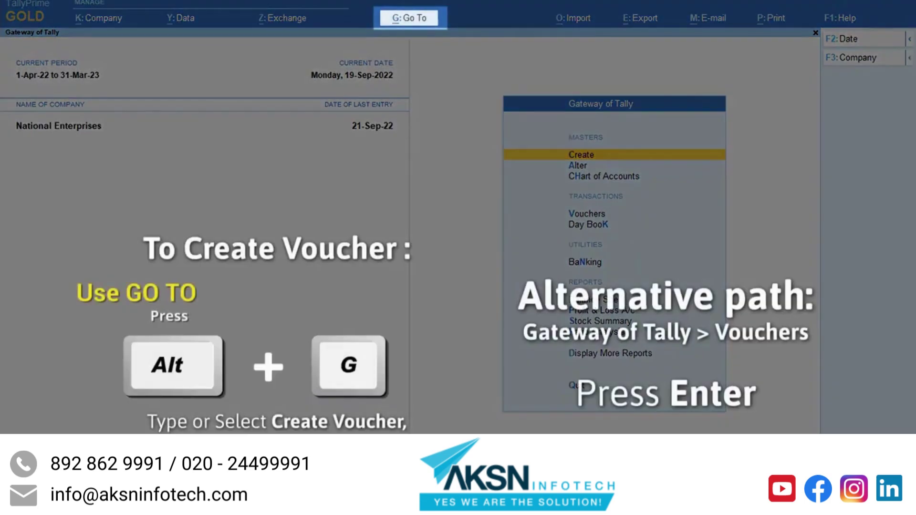
Create a sales voucher for Ferguson Industries, confirming dispatch details with England as the place.
key(alt+g)
key(Up)
key(Up)
key(Up)
key(Up)
key(Up)
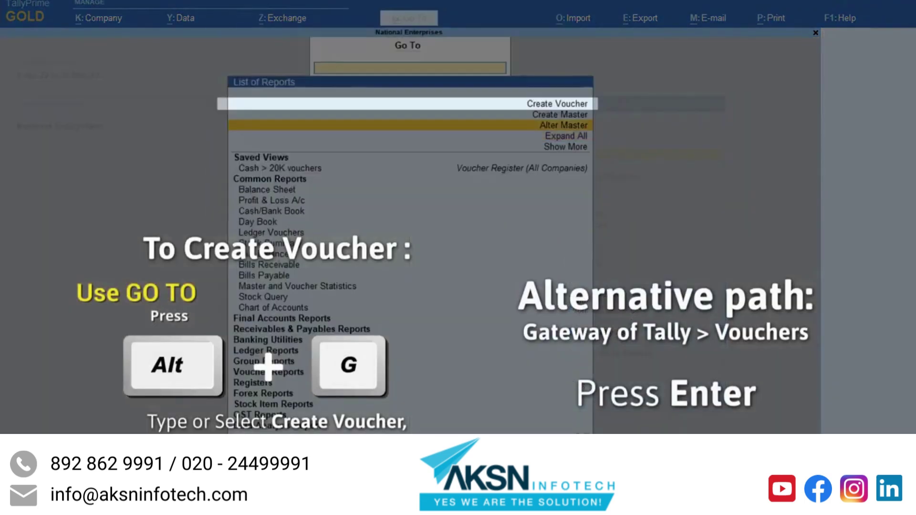
key(Return)
key(Down)
key(Down)
key(Down)
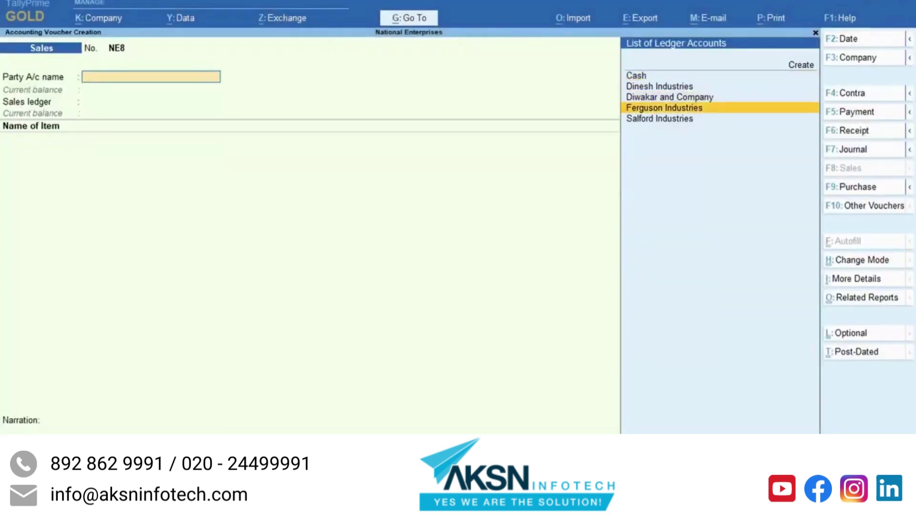
key(Return)
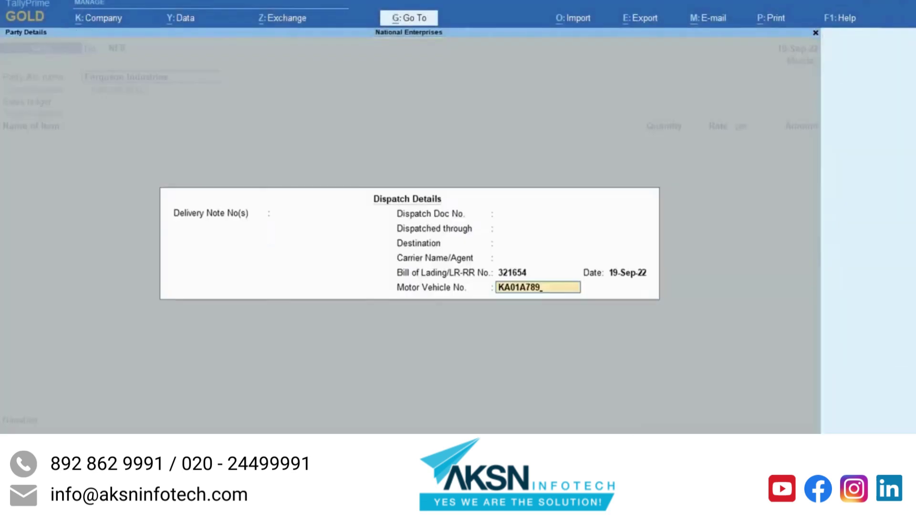
key(Return)
key(Return)
key(Return)
key(Return)
key(Return)
key(Return)
key(Return)
key(Return)
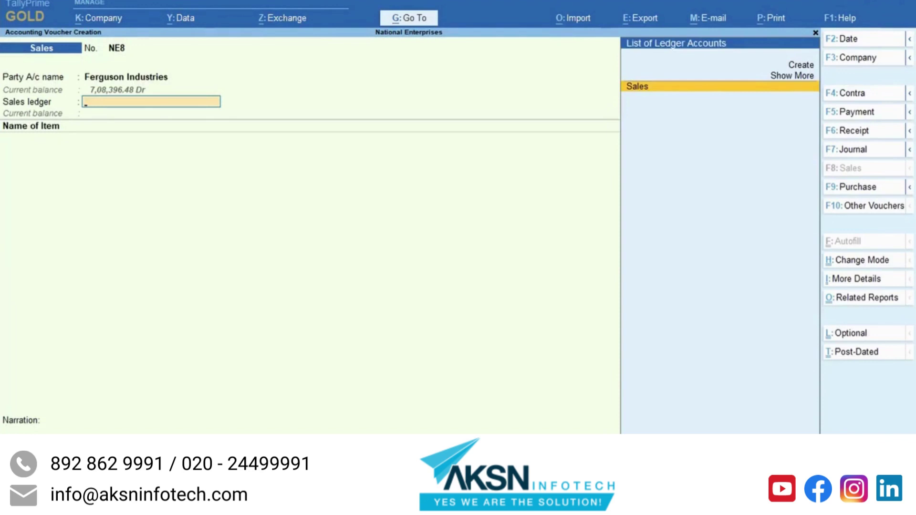
Under the Sales ledger, add 2 Oil Fired Industrial Boilers at £3,300.00, totalling £6,600, without tax ledgers.
key(Return)
key(Down)
key(Return)
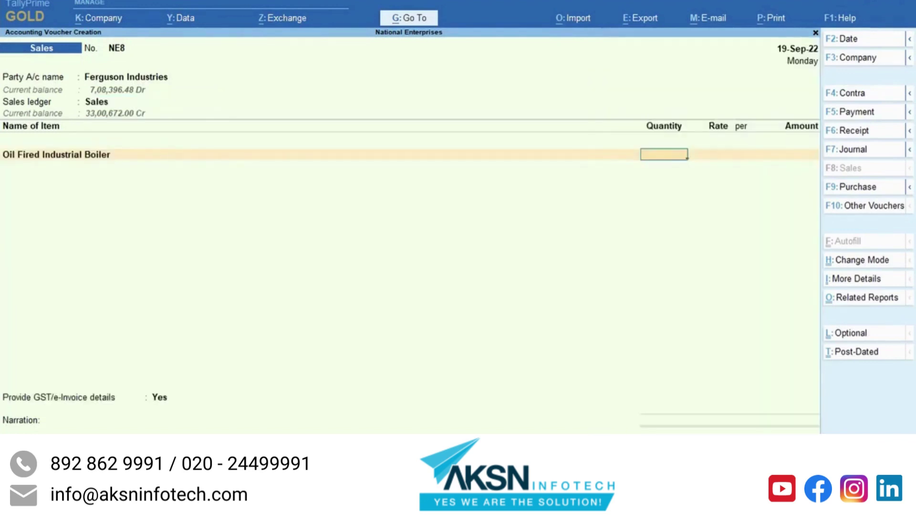
text(2)
key(Return)
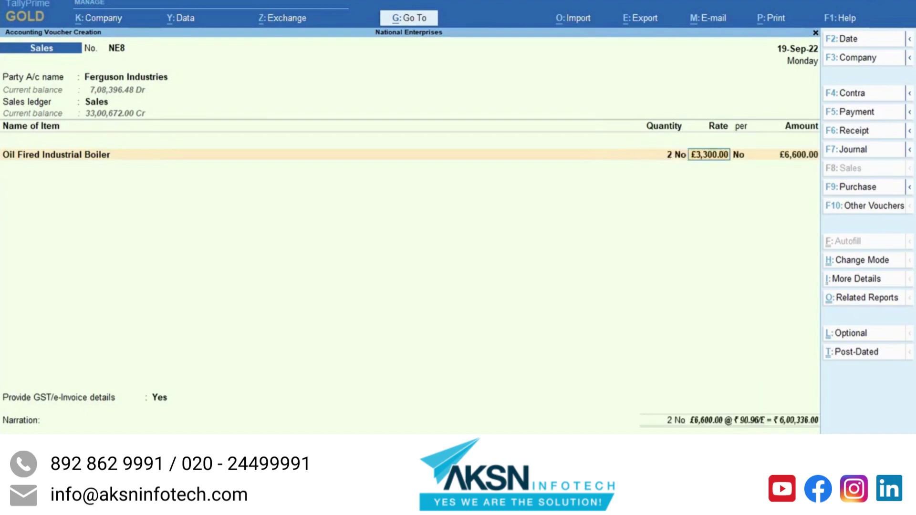
key(Return)
key(Return)
key(Return)
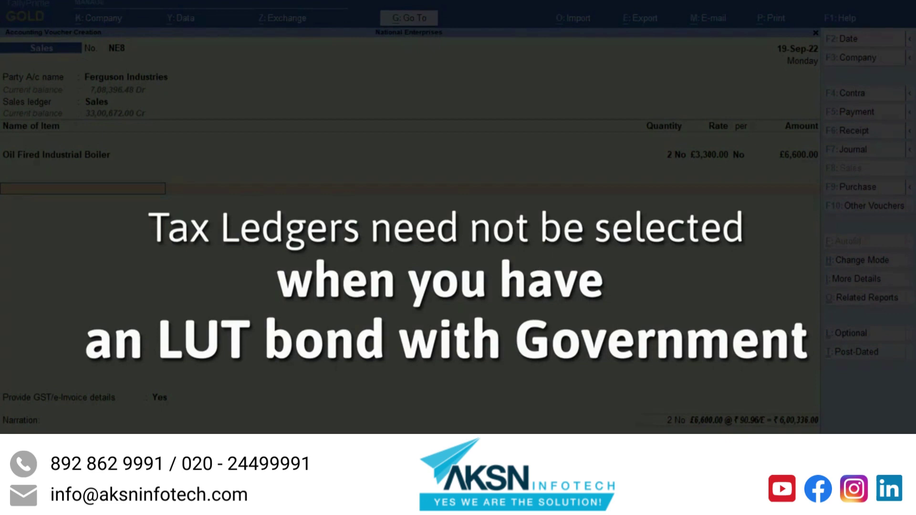
key(Return)
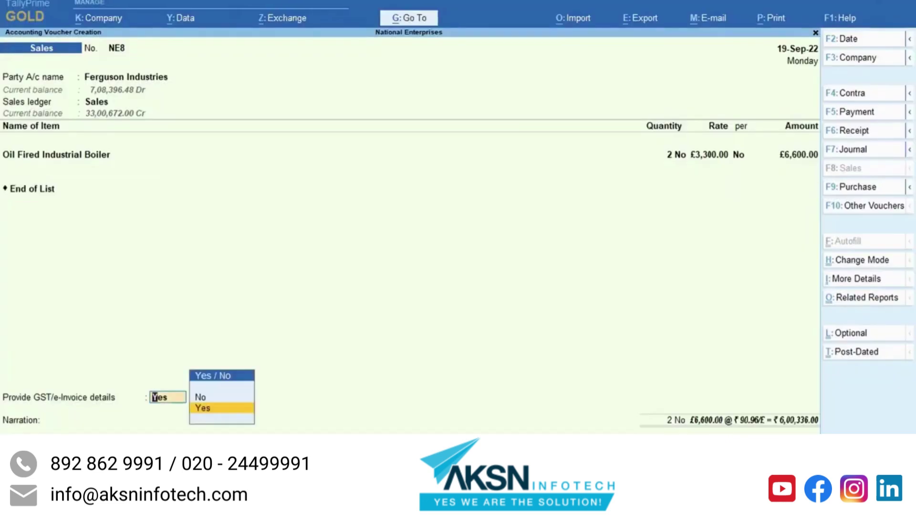
Enter e-Invoice export details: shipping bill 123654, dated 19-Sep, port code Cochin.
key(Return)
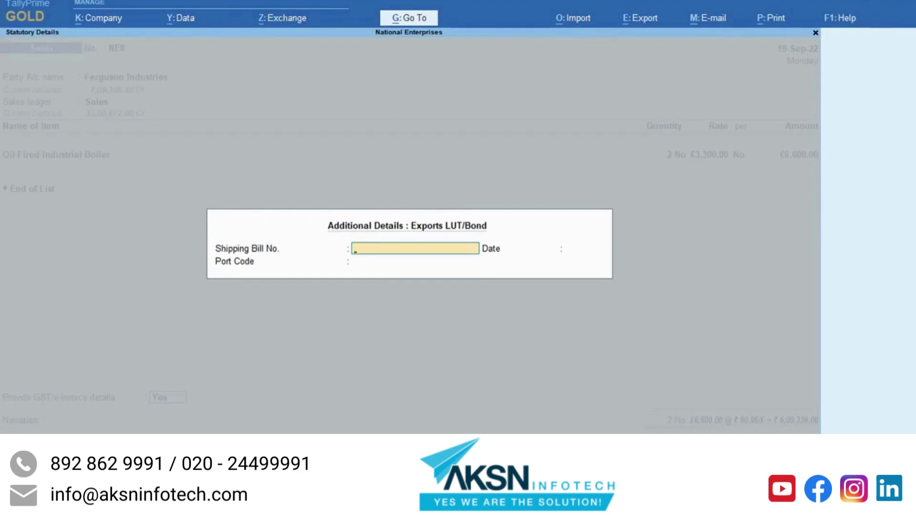
text(123654)
key(Return)
text(19-9)
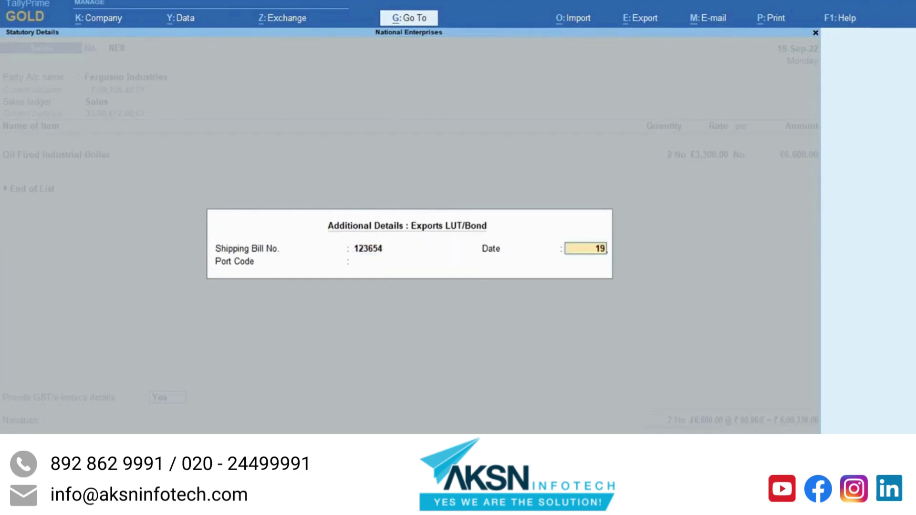
key(Return)
text(Coch)
key(Return)
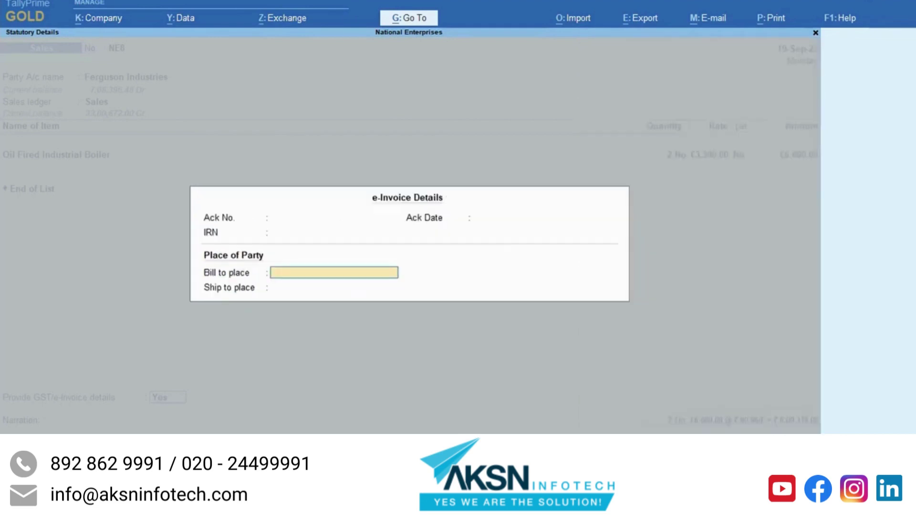
Set England as bill-to and ship-to places and accept bill reference NE8 for the full amount.
text(England)
key(Return)
text(England)
key(Return)
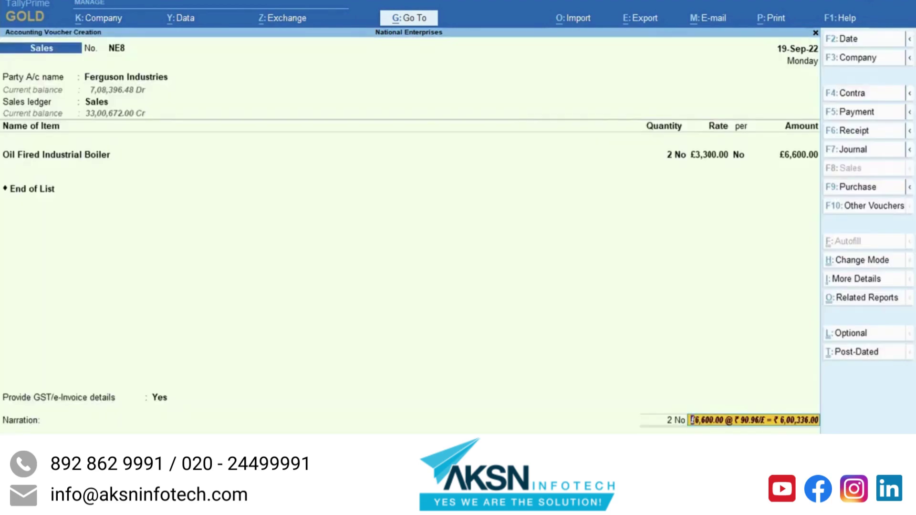
key(Return)
key(Return)
key(Return)
key(Return)
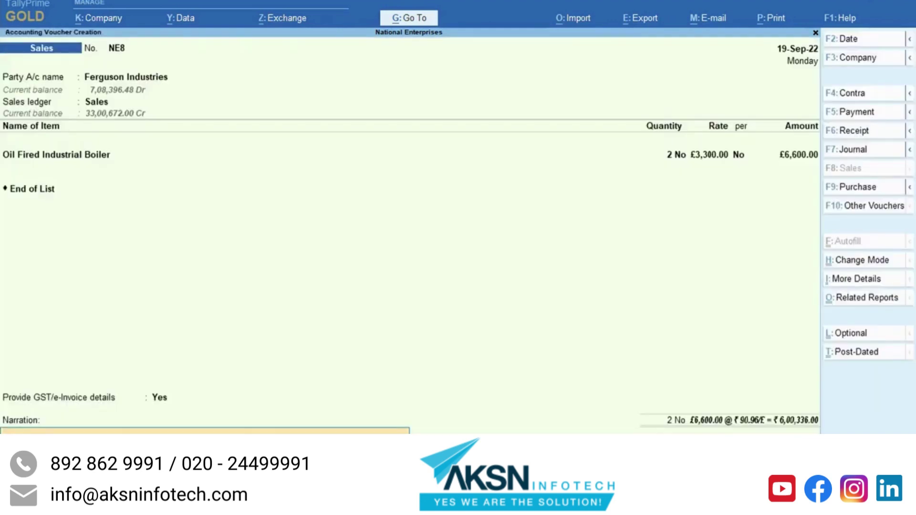
key(Return)
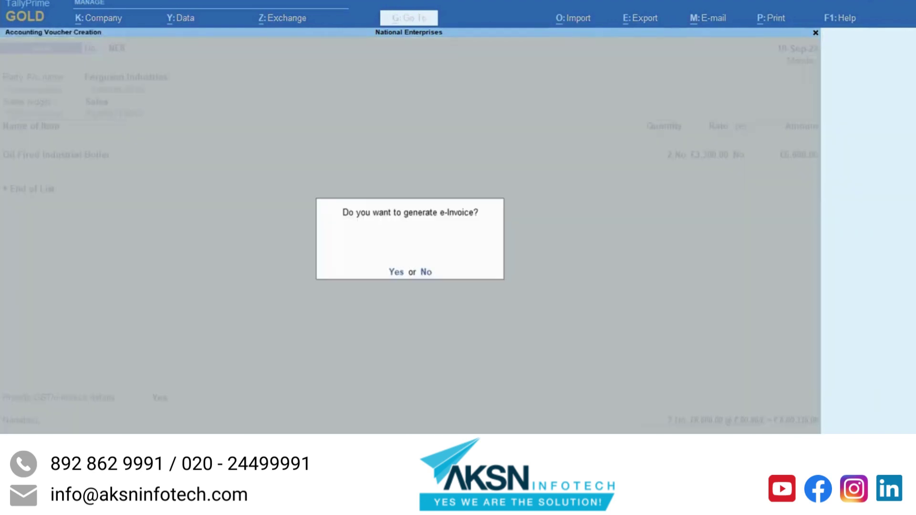
Generate the e-Invoice and open Ferguson Industries' NE8 voucher from the IRN generated list.
key(y)
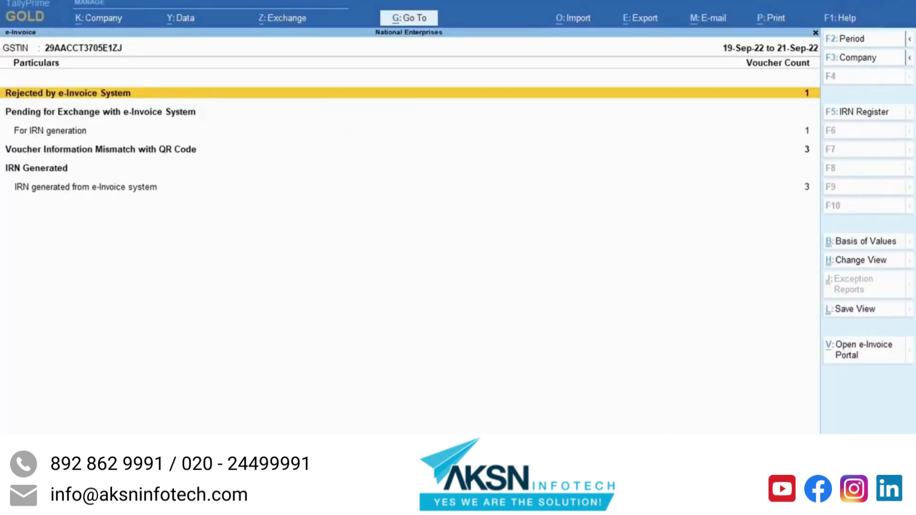
key(Down)
key(Down)
key(Down)
key(Return)
key(Down)
key(Down)
key(Return)
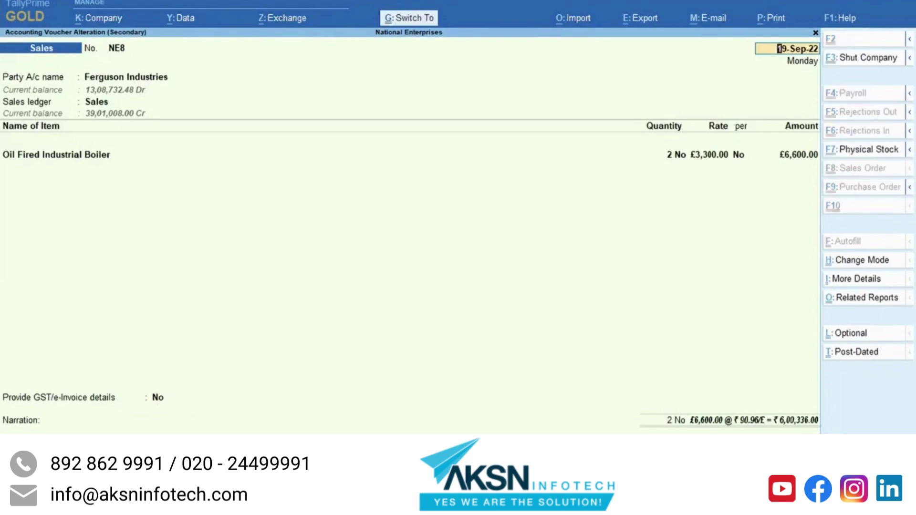
Preview NE8's tax invoice and zoom in to read the IRN and QR code.
key(alt+p)
key(Left)
key(Return)
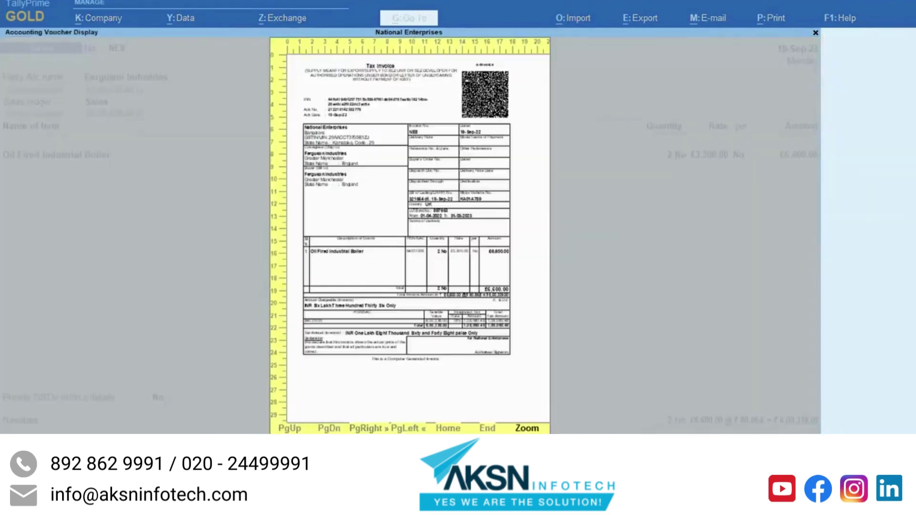
key(alt+z)
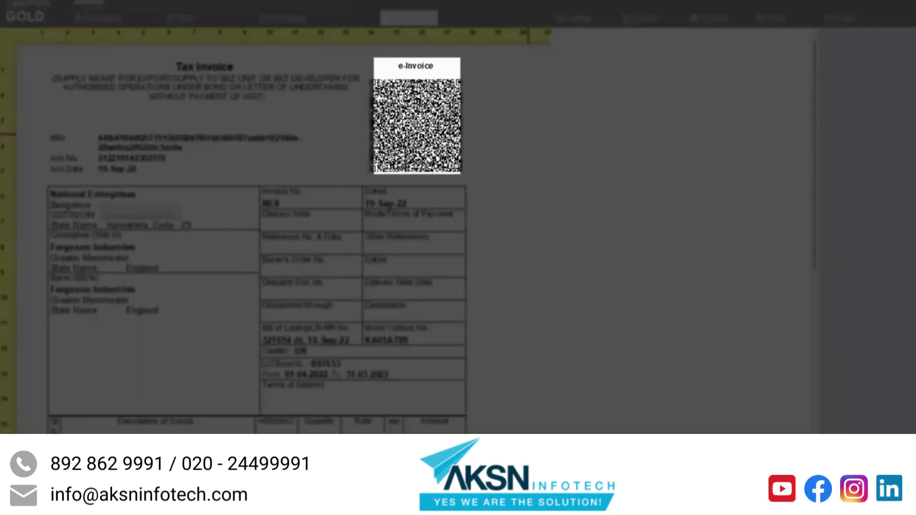